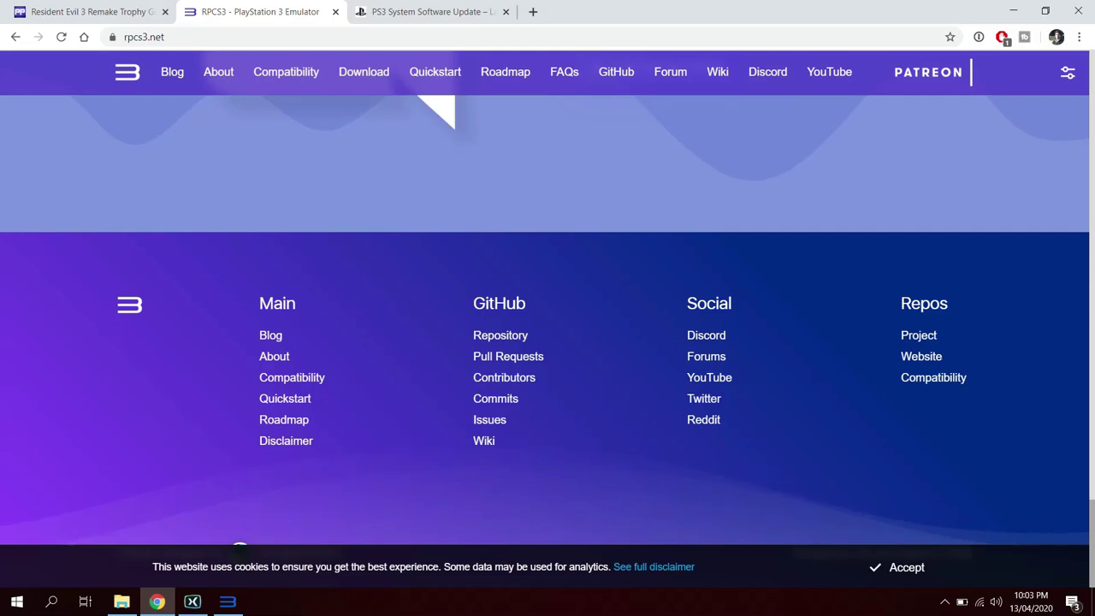
# Open the RPCS3 website's download page and view the latest builds for Windows and Linux
pyautogui.scroll(10, 548, 316)
pyautogui.scroll(10, 548, 317)
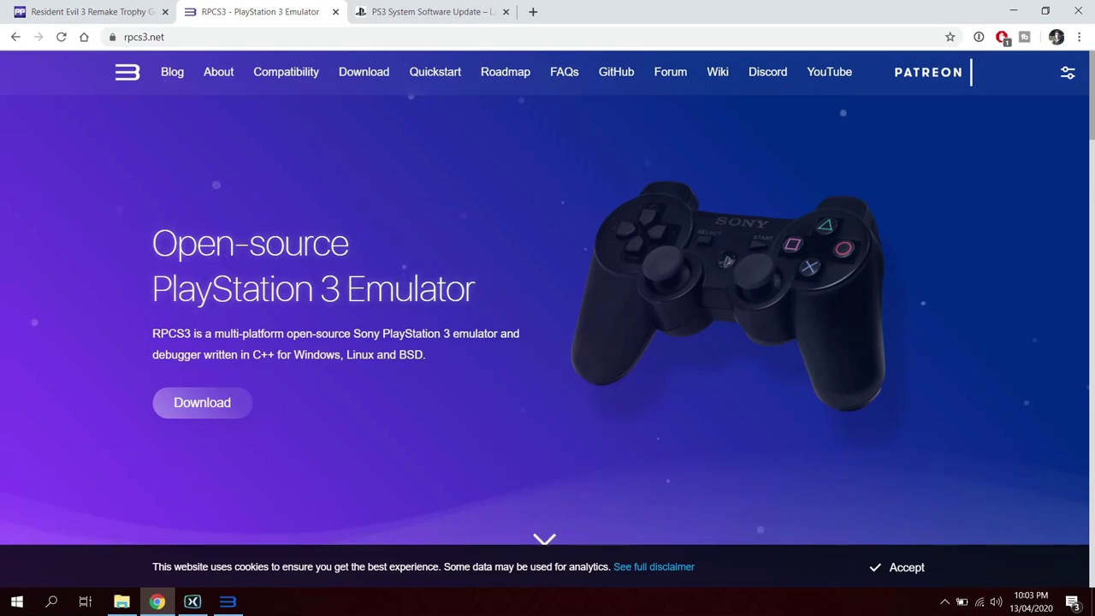
pyautogui.click(364, 72)
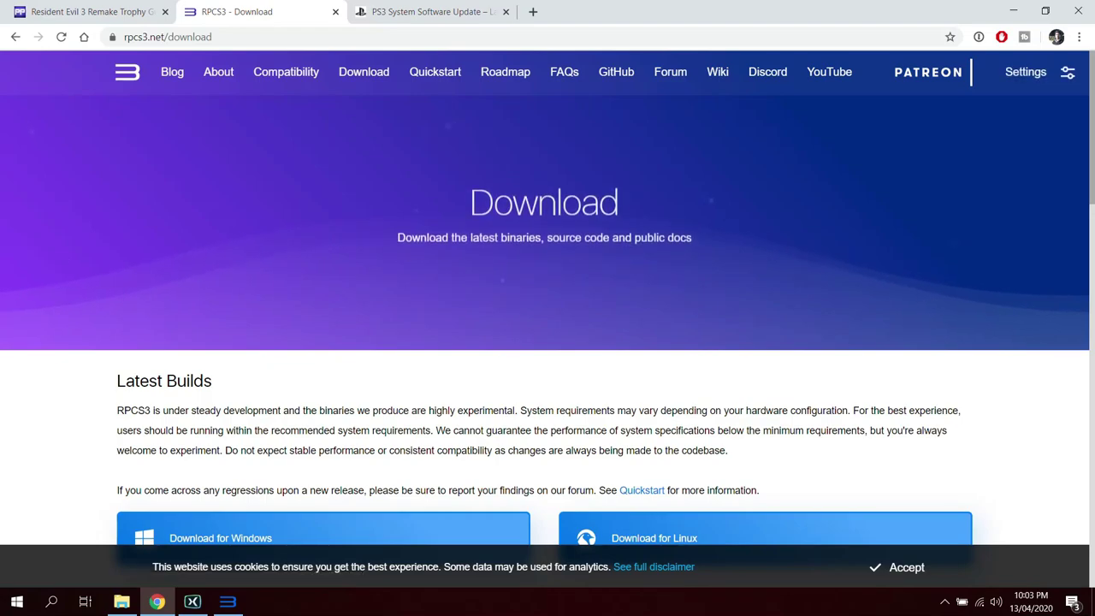
pyautogui.scroll(-3, 548, 316)
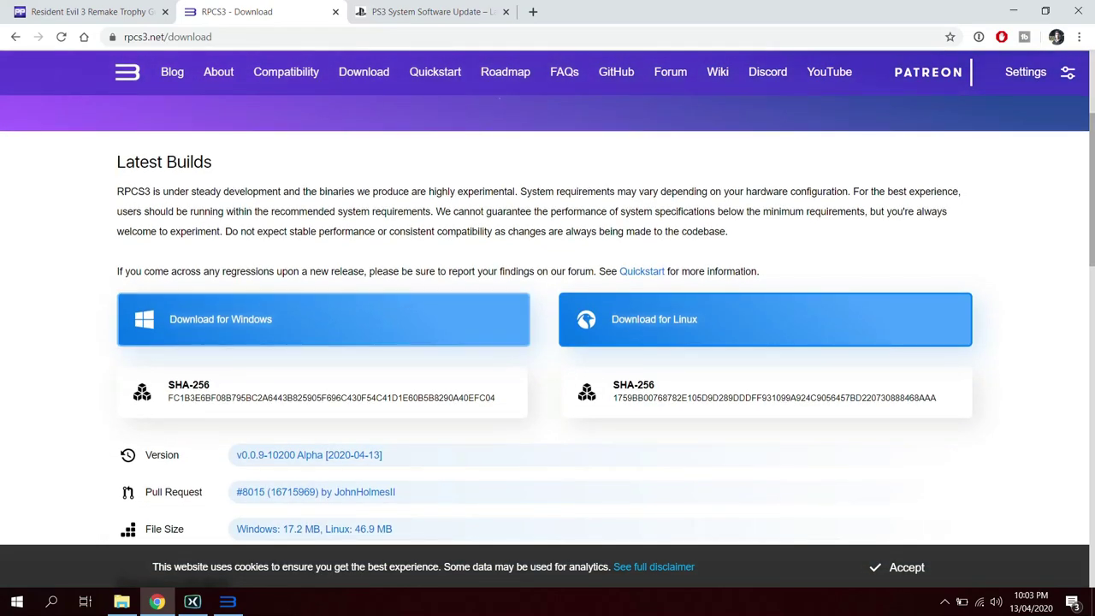
pyautogui.scroll(-1, 547, 317)
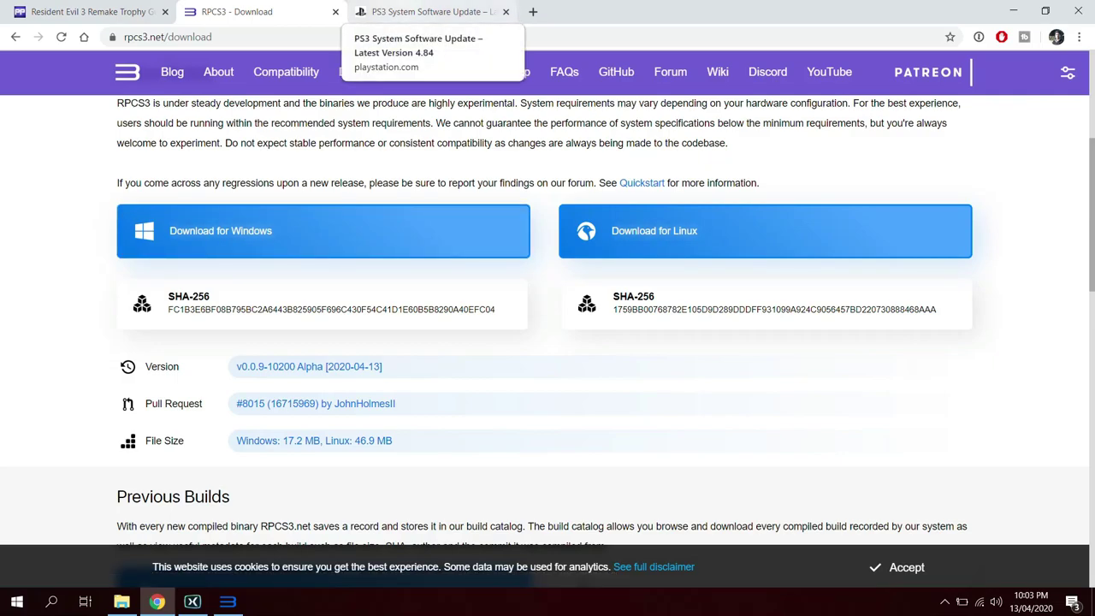
# View the PS3 System Software Update page and locate the firmware download and its license terms
pyautogui.click(432, 12)
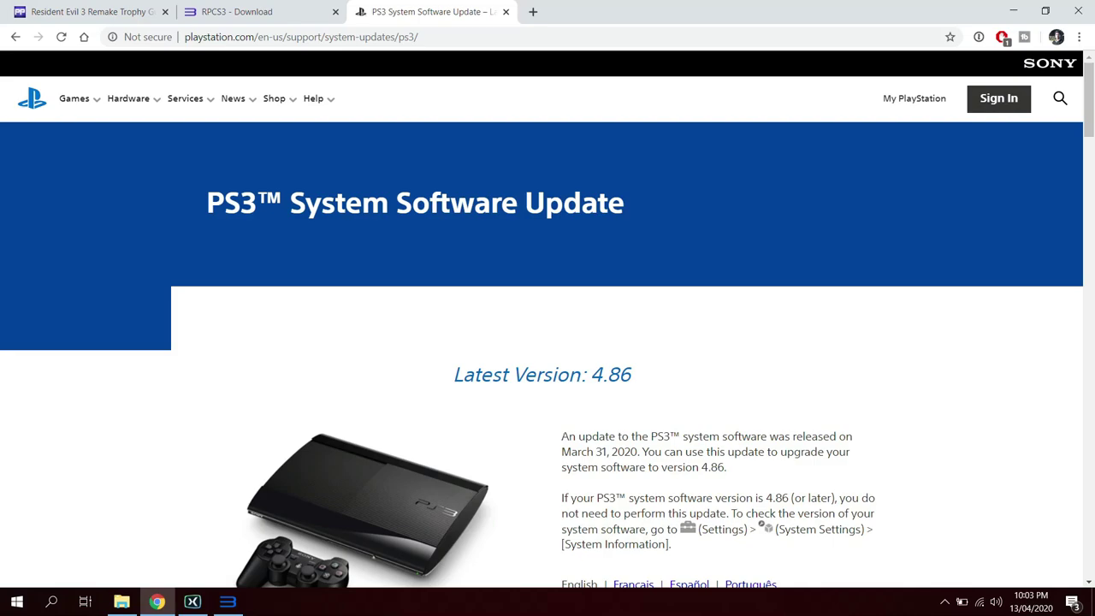
pyautogui.scroll(-5, 547, 319)
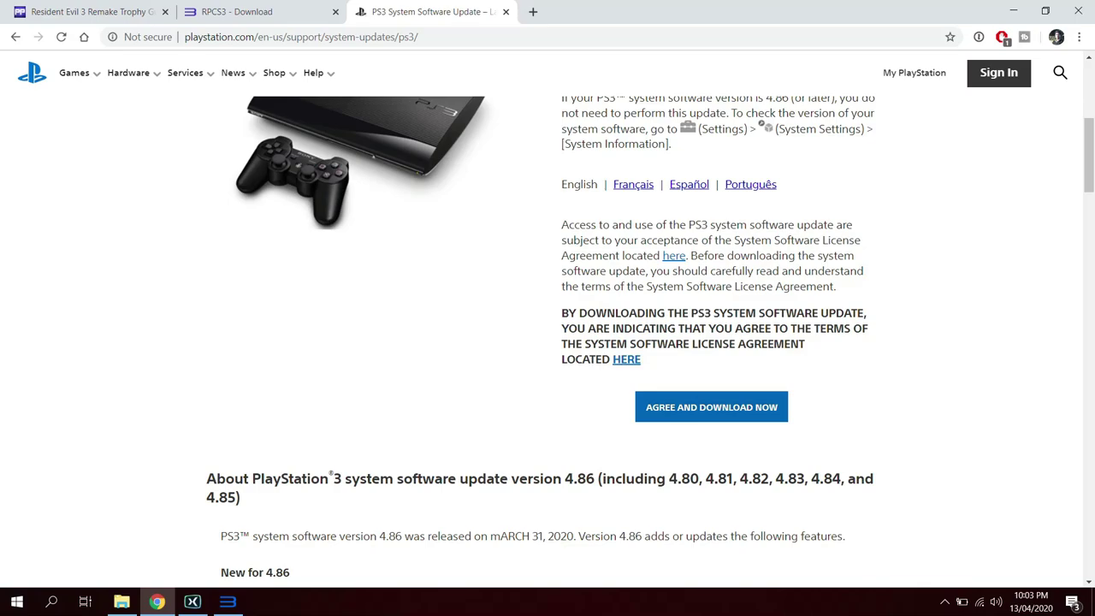
pyautogui.scroll(-1, 547, 337)
pyautogui.scroll(3, 547, 336)
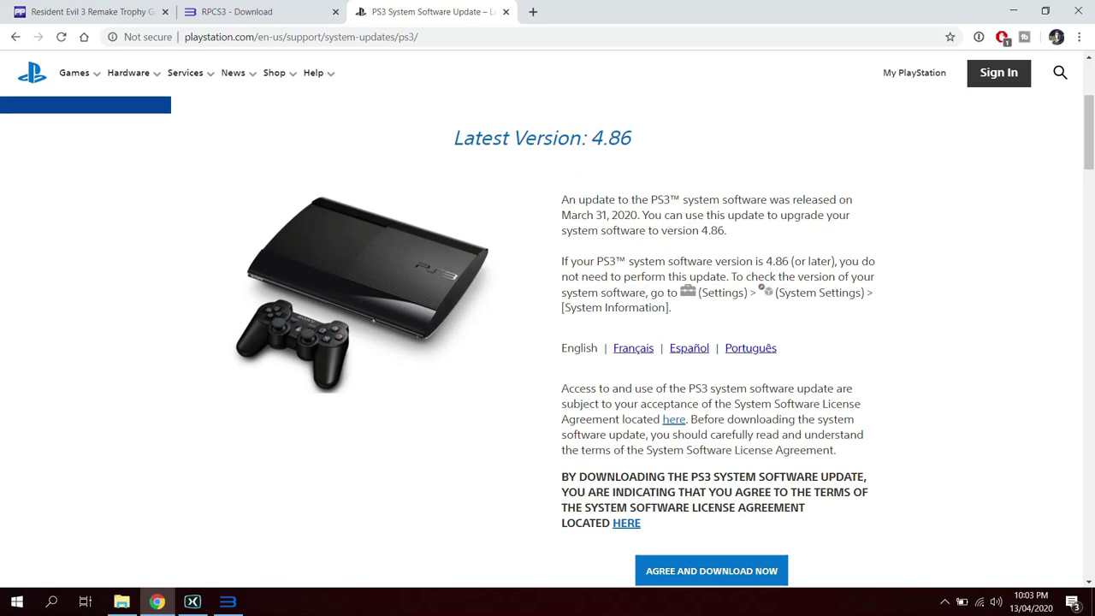
pyautogui.scroll(1, 548, 342)
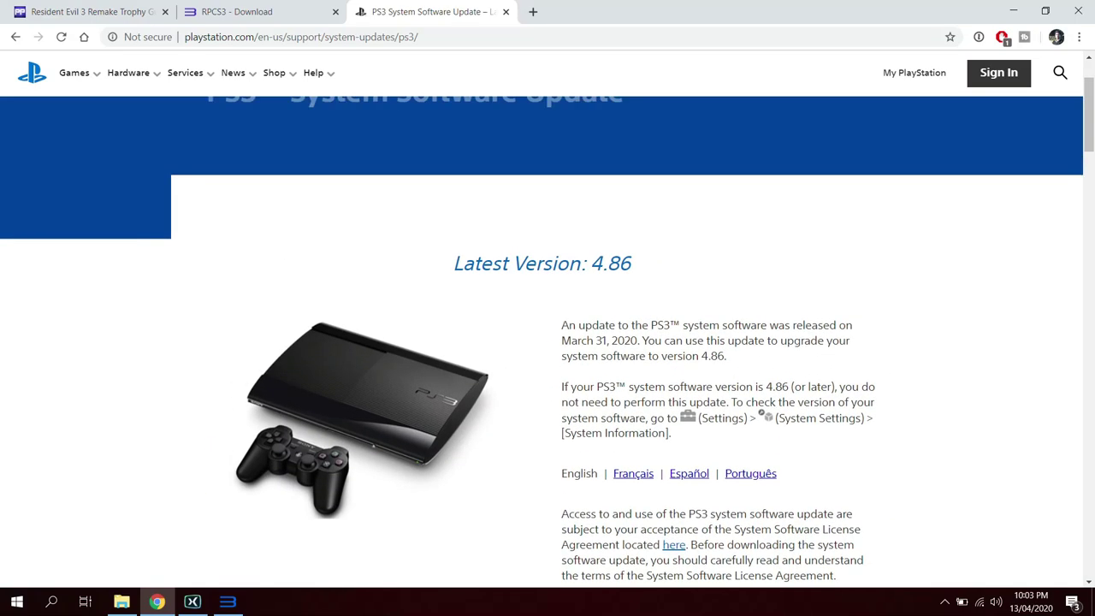
pyautogui.scroll(-3, 548, 342)
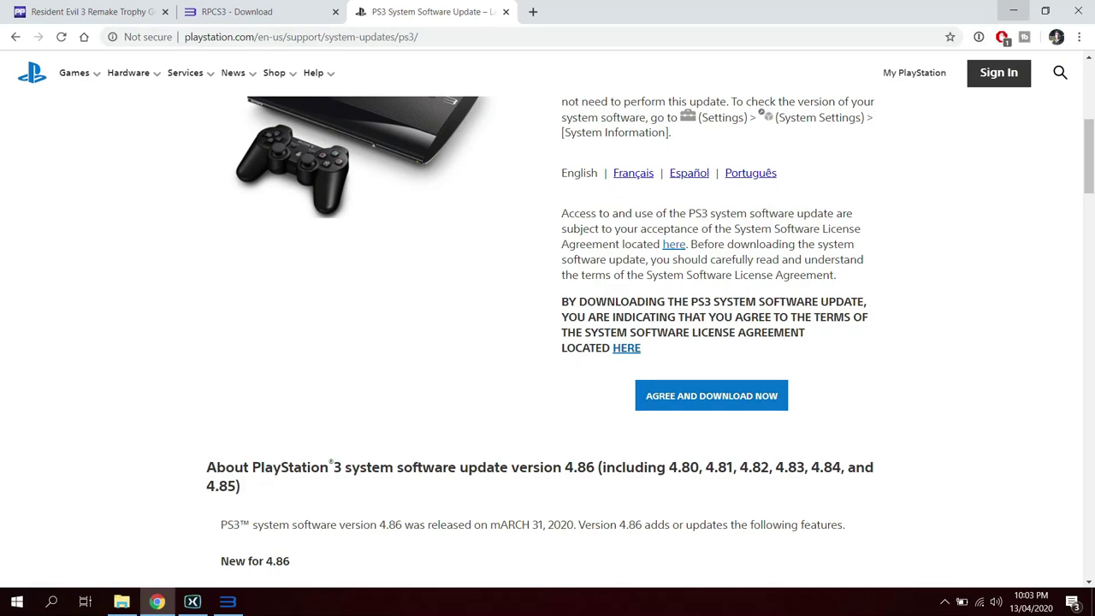
# Switch to RPCS3 and install the firmware file PS3UPDAT.PUP from the PS3 game folder on DATA (D:)
pyautogui.click(1013, 11)
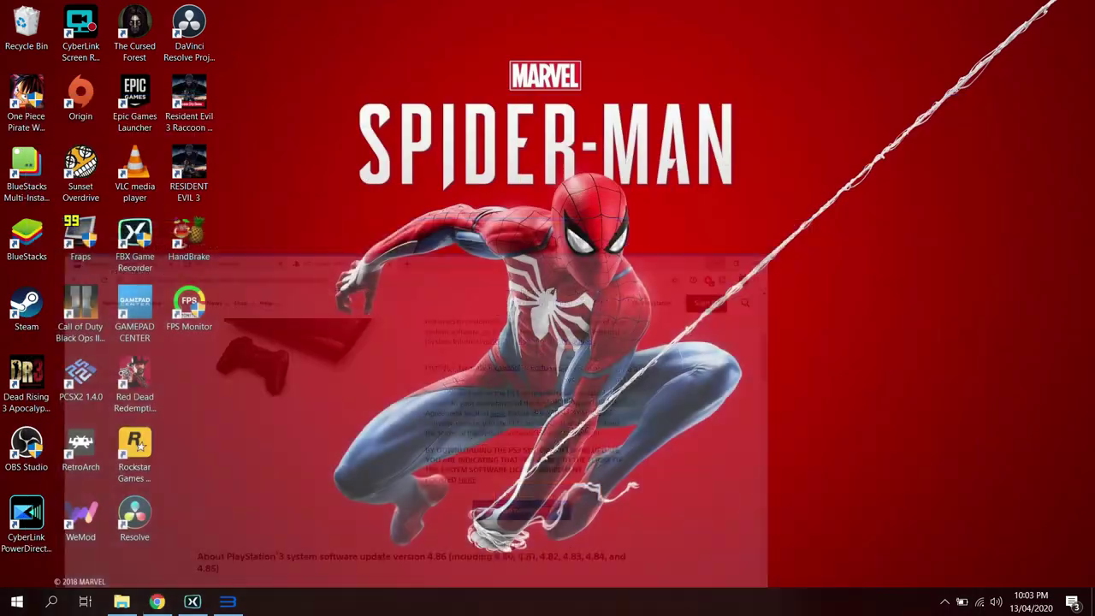
pyautogui.click(227, 601)
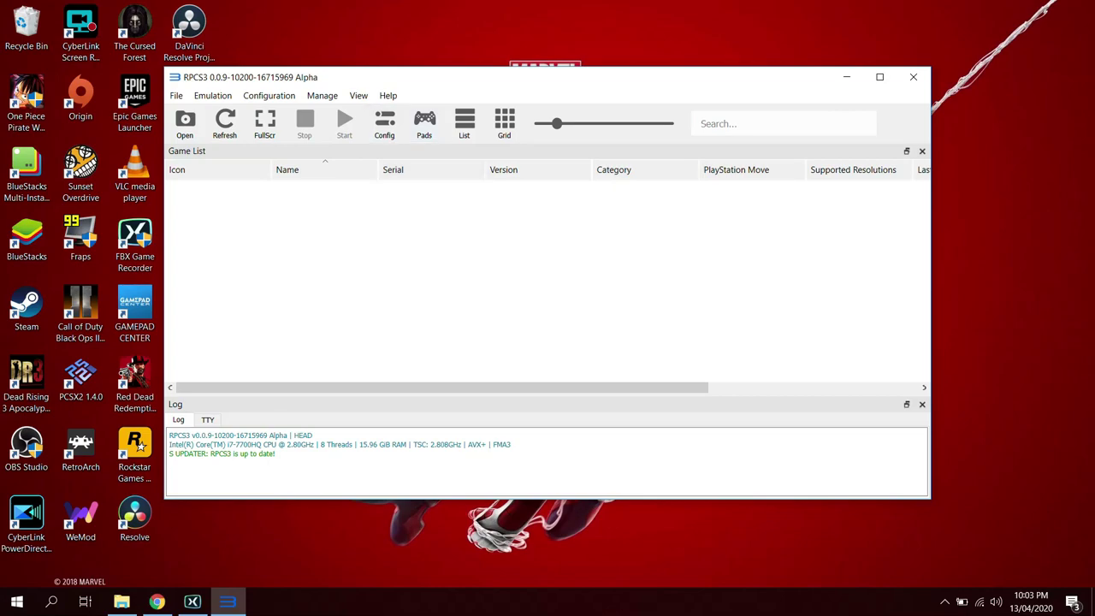
pyautogui.click(176, 95)
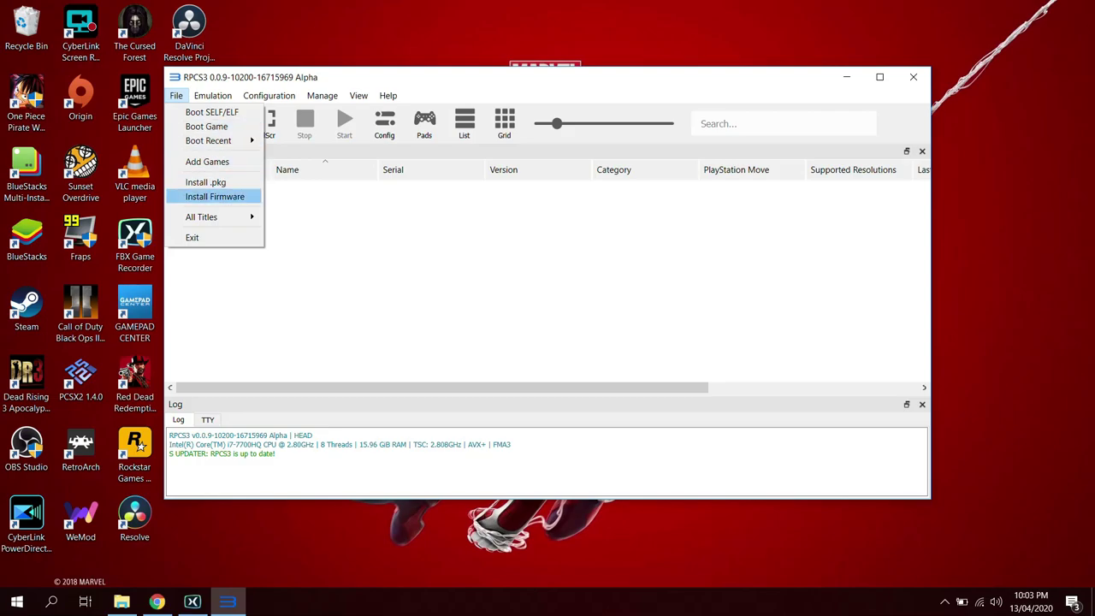
pyautogui.click(215, 195)
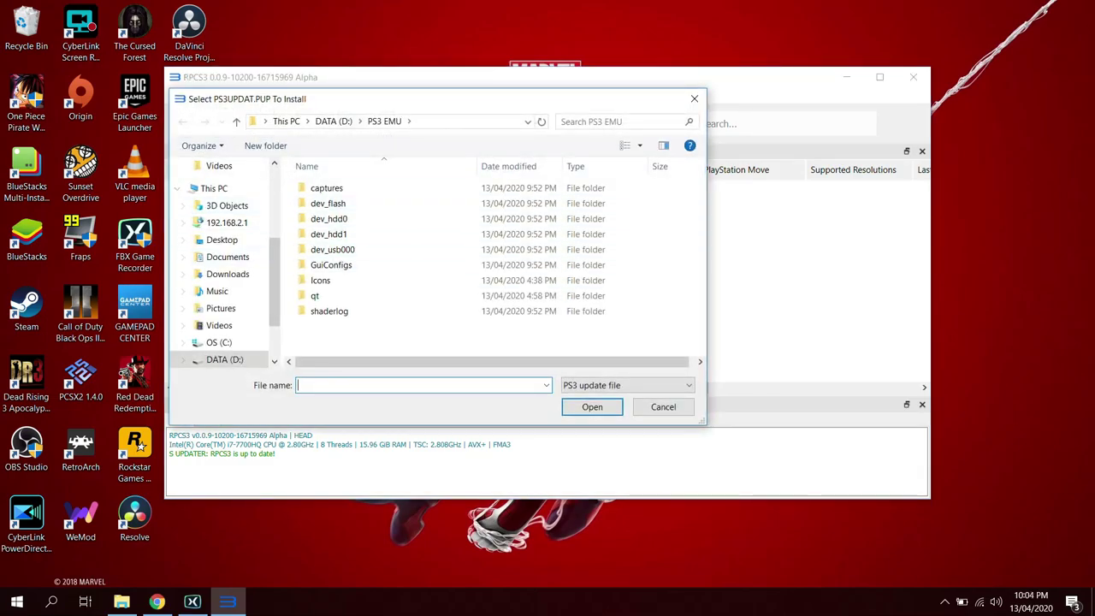
pyautogui.click(334, 121)
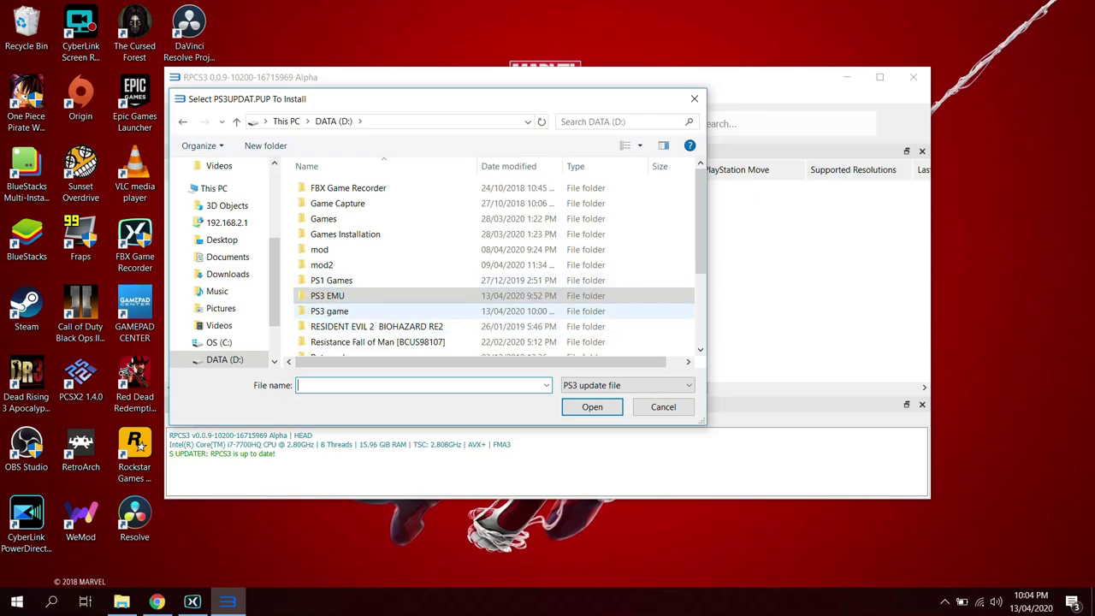
pyautogui.doubleClick(329, 310)
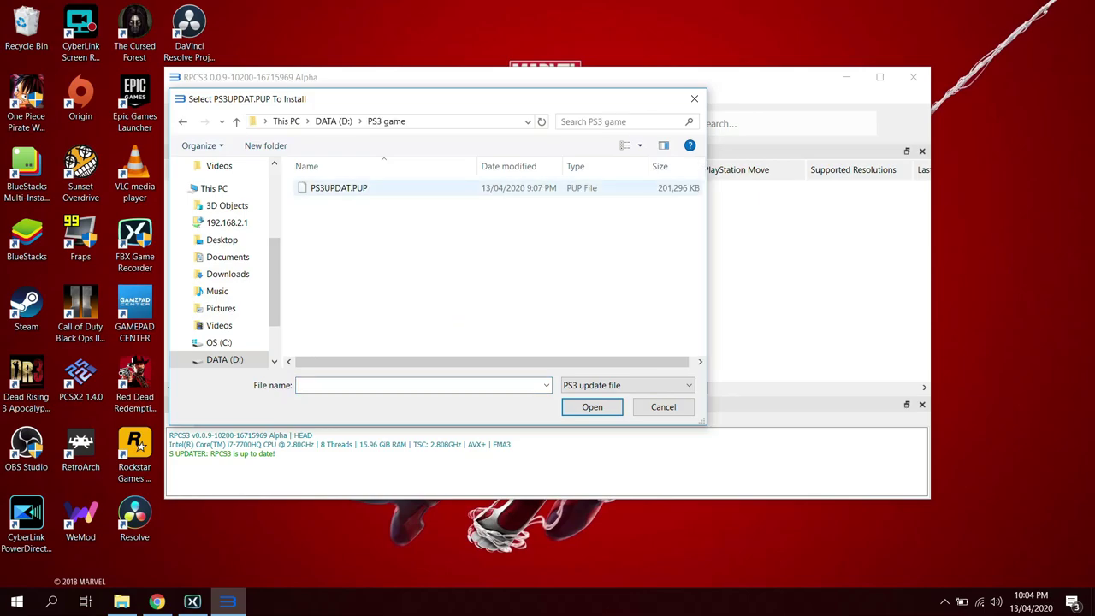
pyautogui.click(339, 188)
pyautogui.click(592, 407)
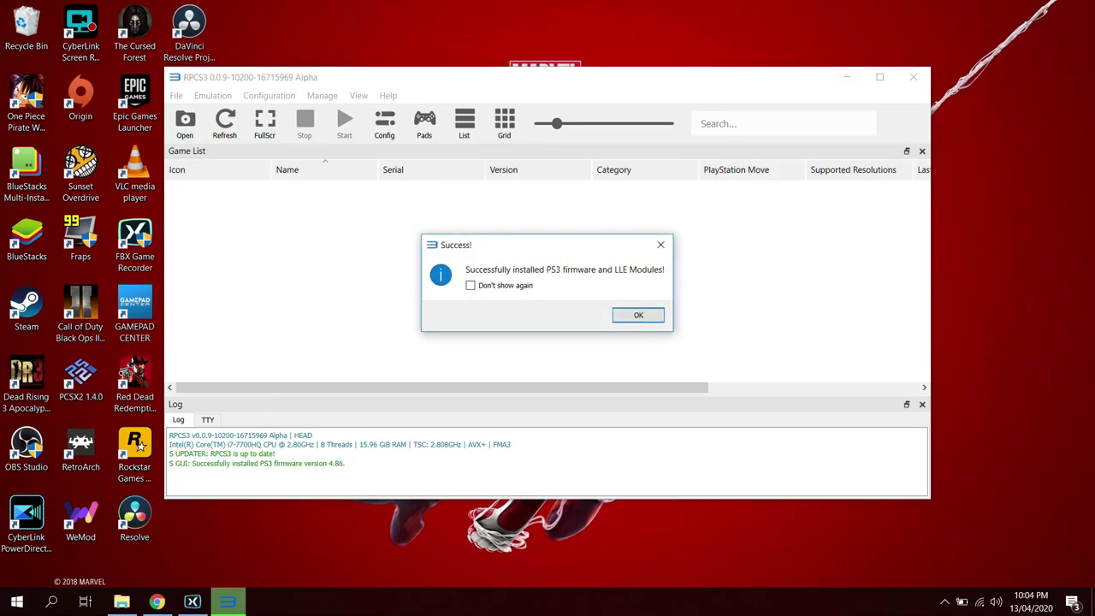
pyautogui.press('Return')
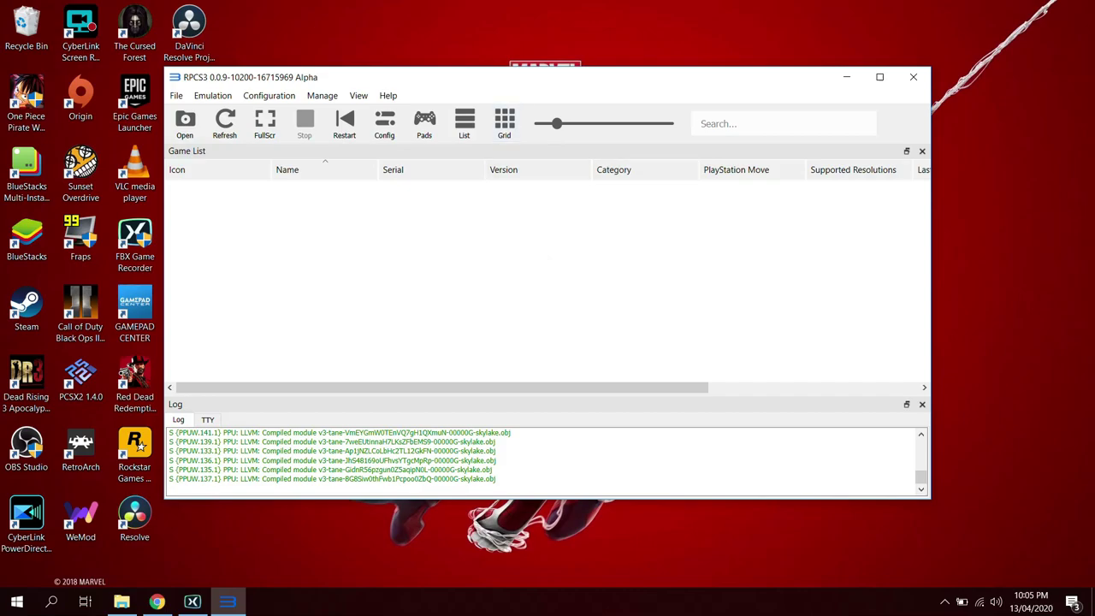
# Open the CPU configuration and examine the PPU and SPU decoder options
pyautogui.click(269, 95)
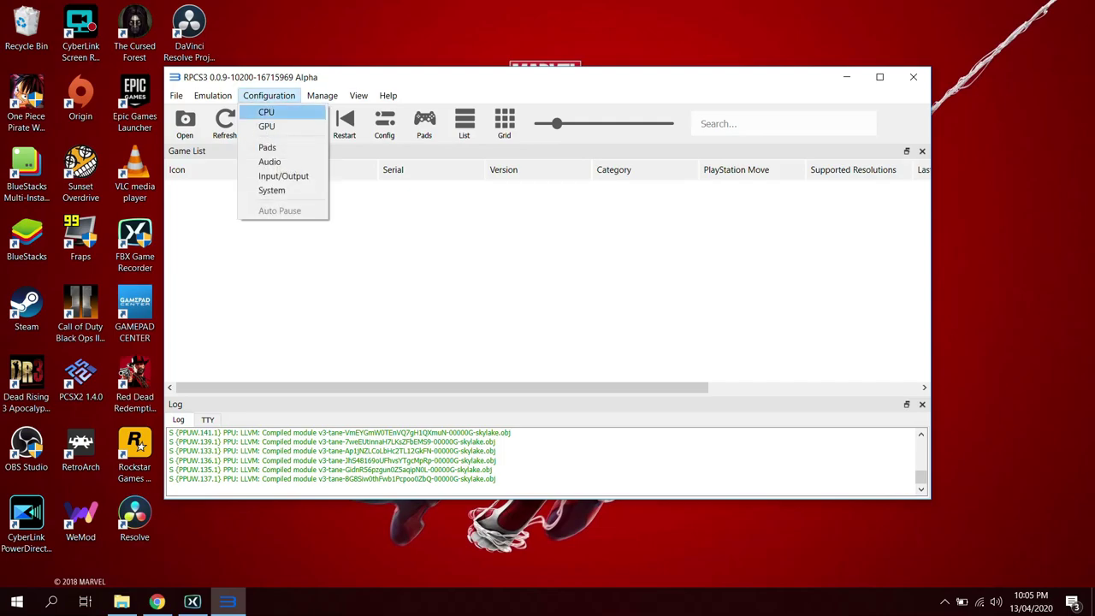
pyautogui.click(266, 112)
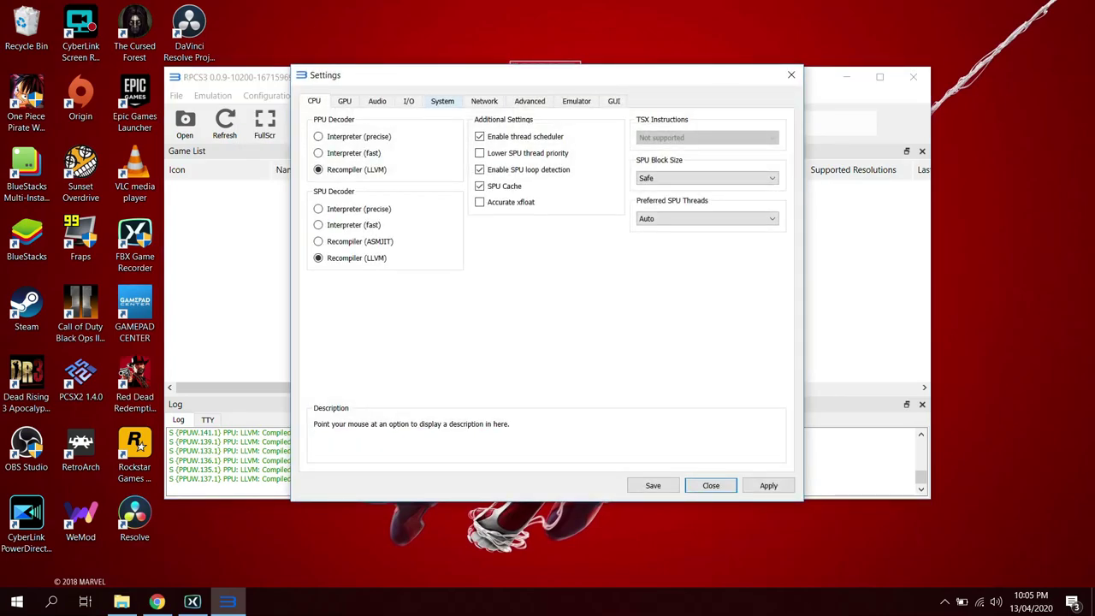
pyautogui.moveTo(452, 83); pyautogui.dragTo(496, 121)
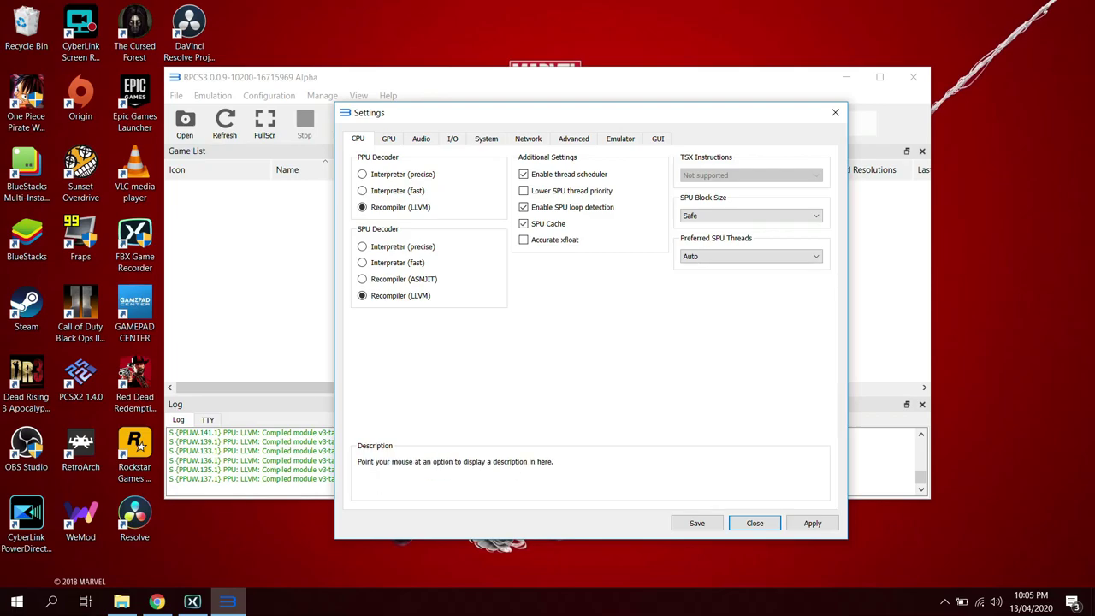
pyautogui.moveTo(380, 207)
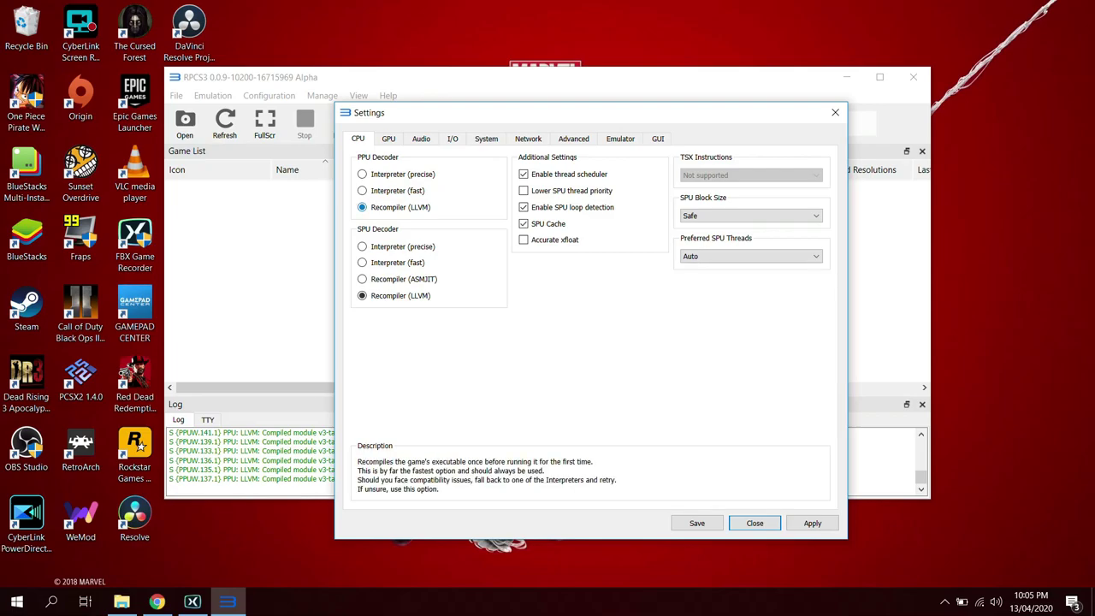
pyautogui.moveTo(400, 295)
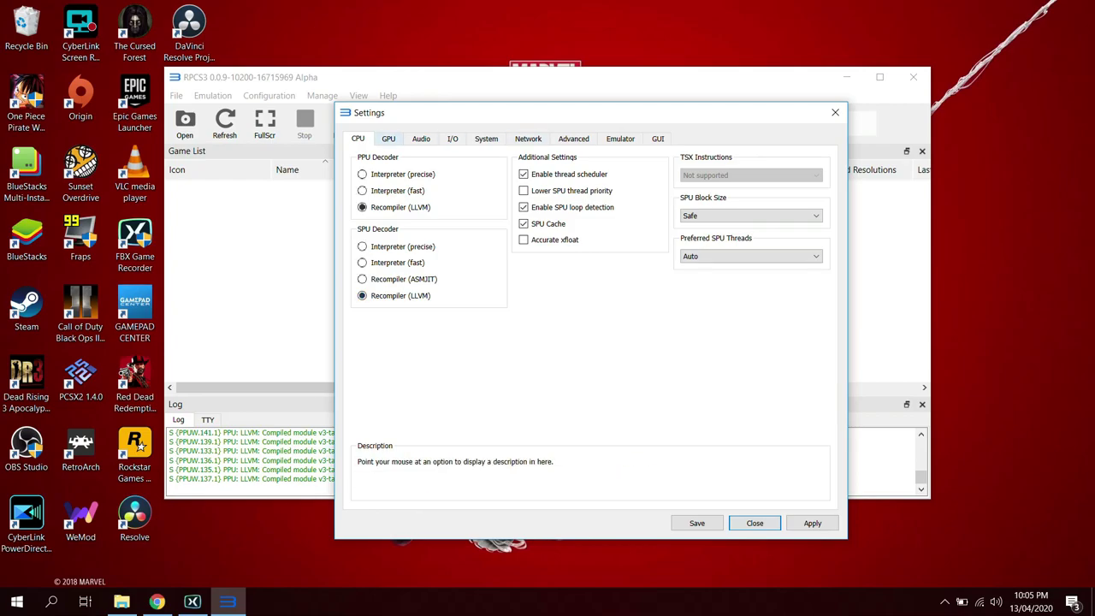
# Examine the GPU settings, including the available default resolutions
pyautogui.click(388, 139)
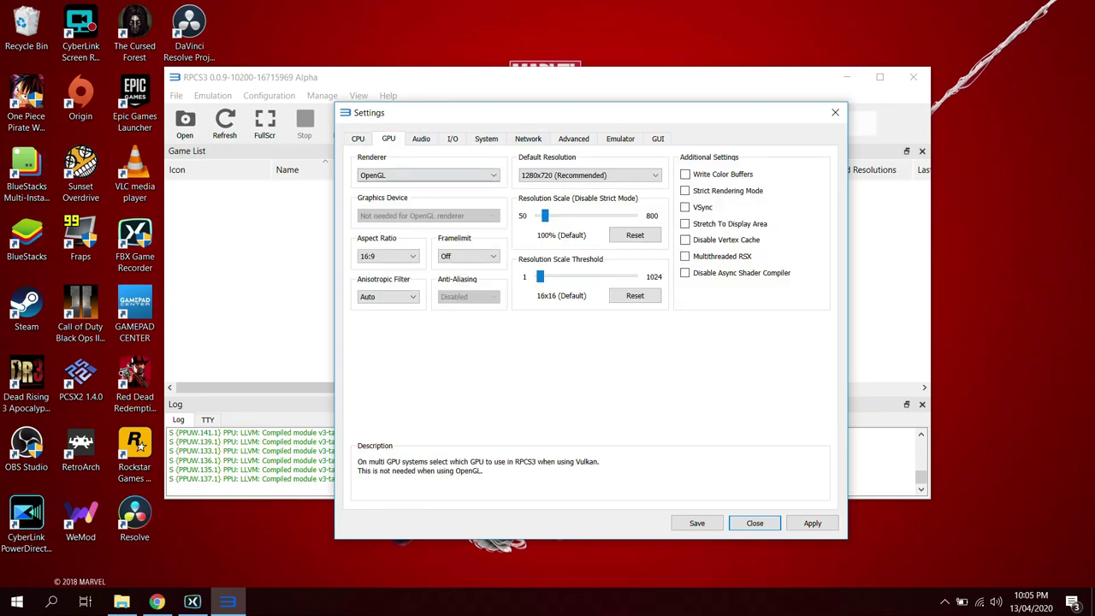
pyautogui.click(588, 175)
pyautogui.click(589, 175)
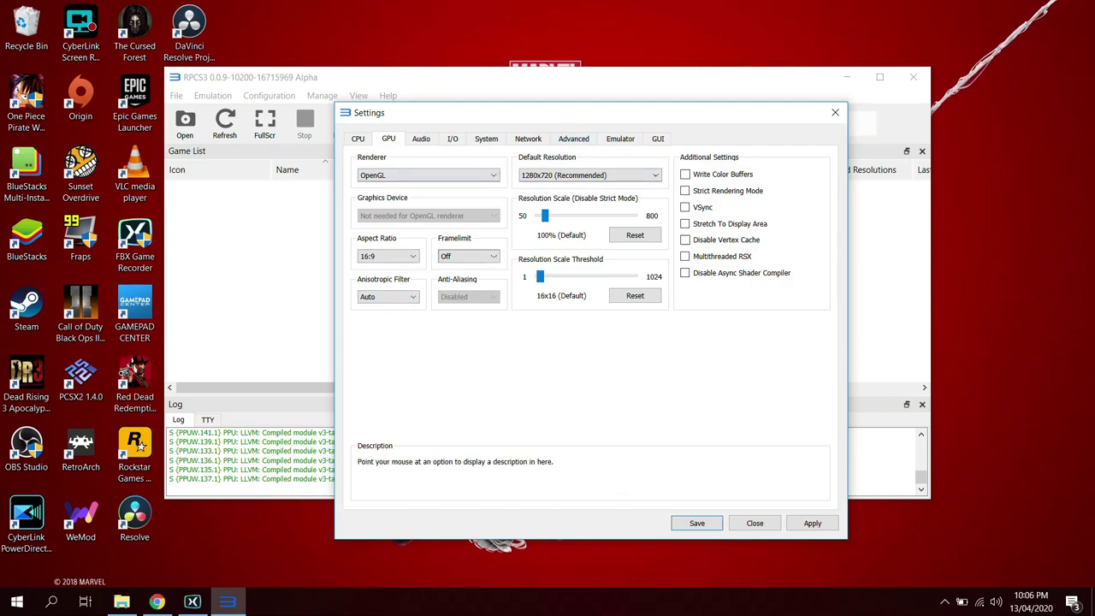
# Review the Audio, I/O, System, Network, Advanced, Emulator and GUI settings, and close the settings without changing them
pyautogui.click(420, 139)
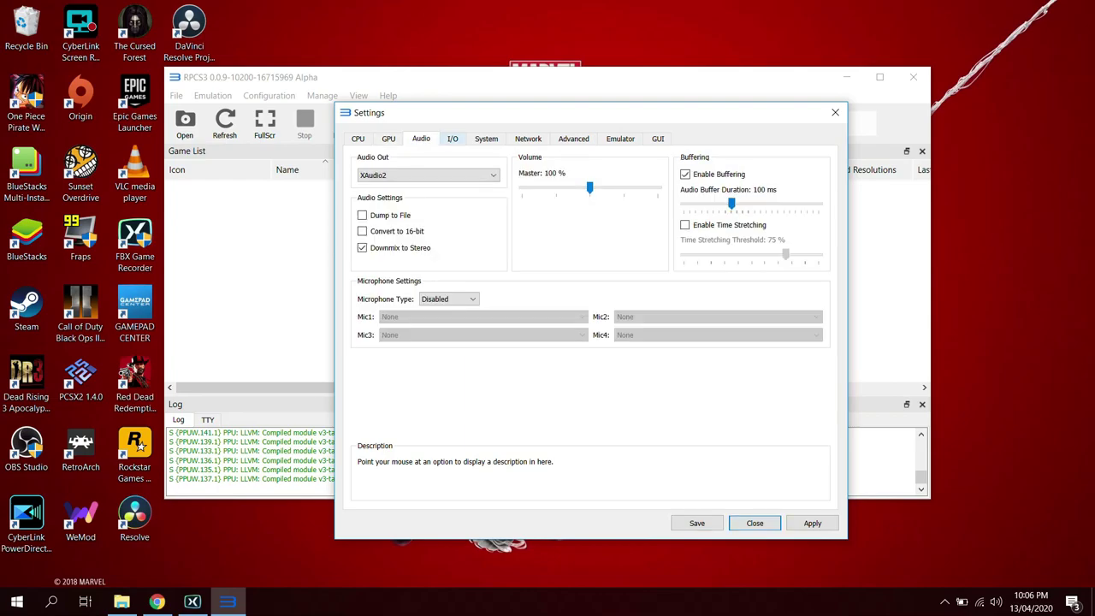
pyautogui.hotkey('ctrl', 'Tab')
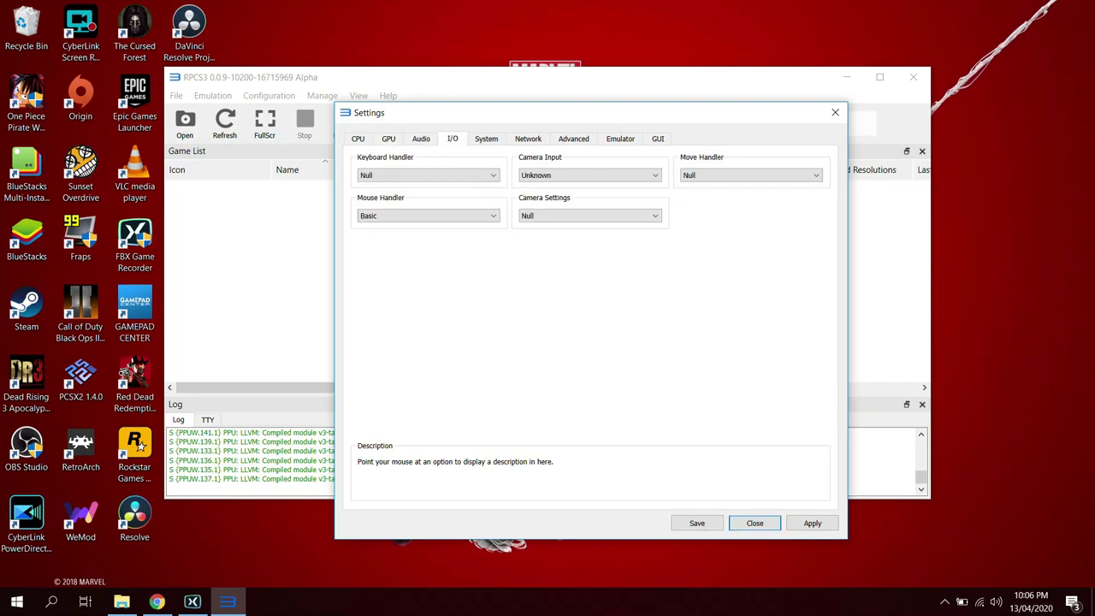
pyautogui.hotkey('ctrl', 'Tab')
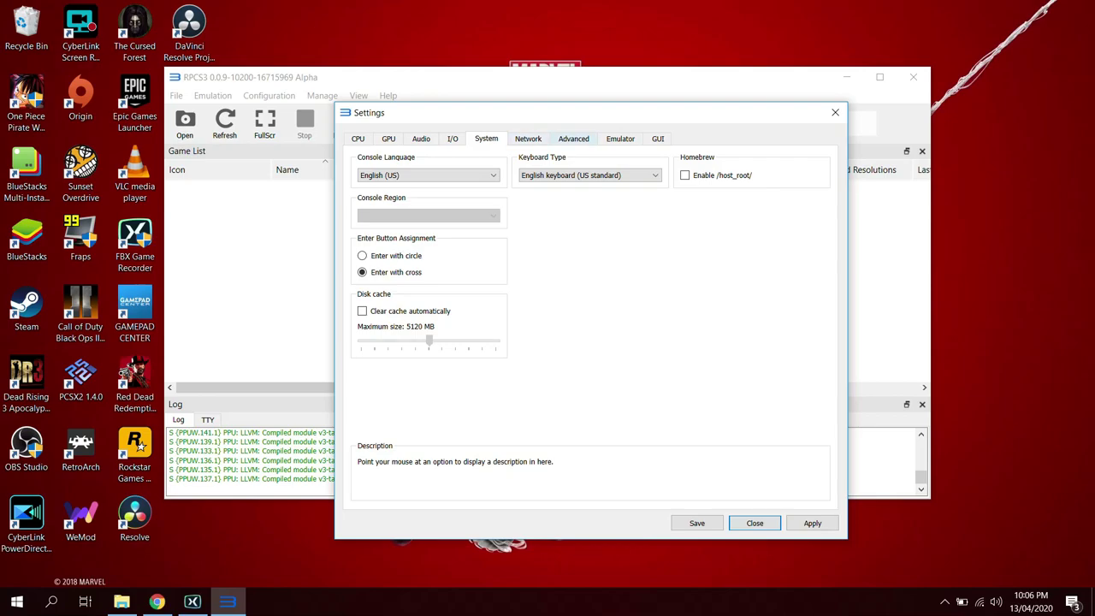
pyautogui.click(452, 138)
pyautogui.click(527, 139)
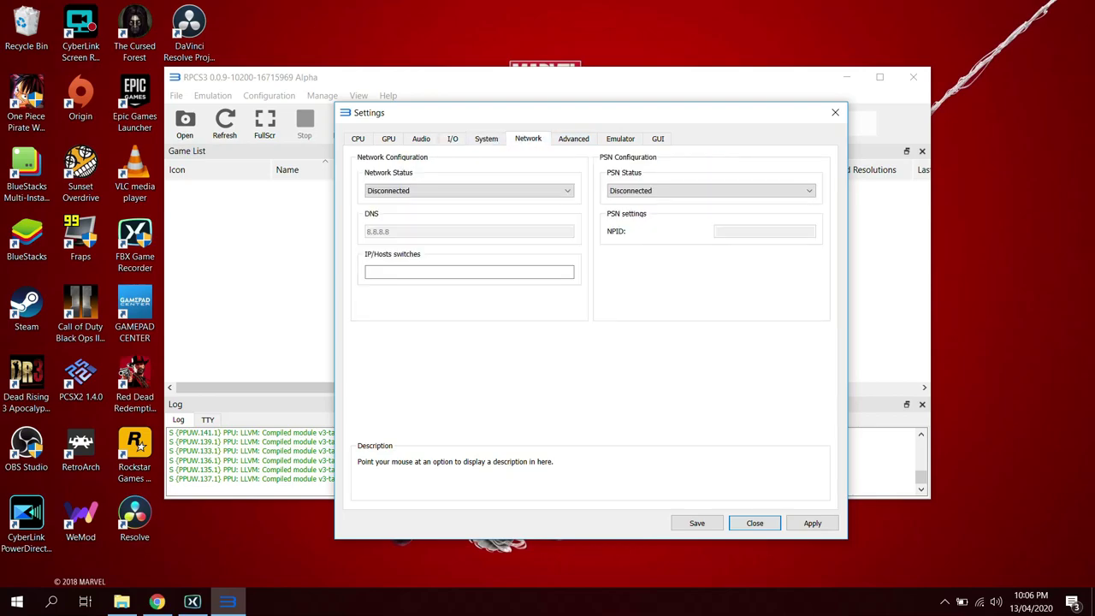
pyautogui.hotkey('ctrl', 'Tab')
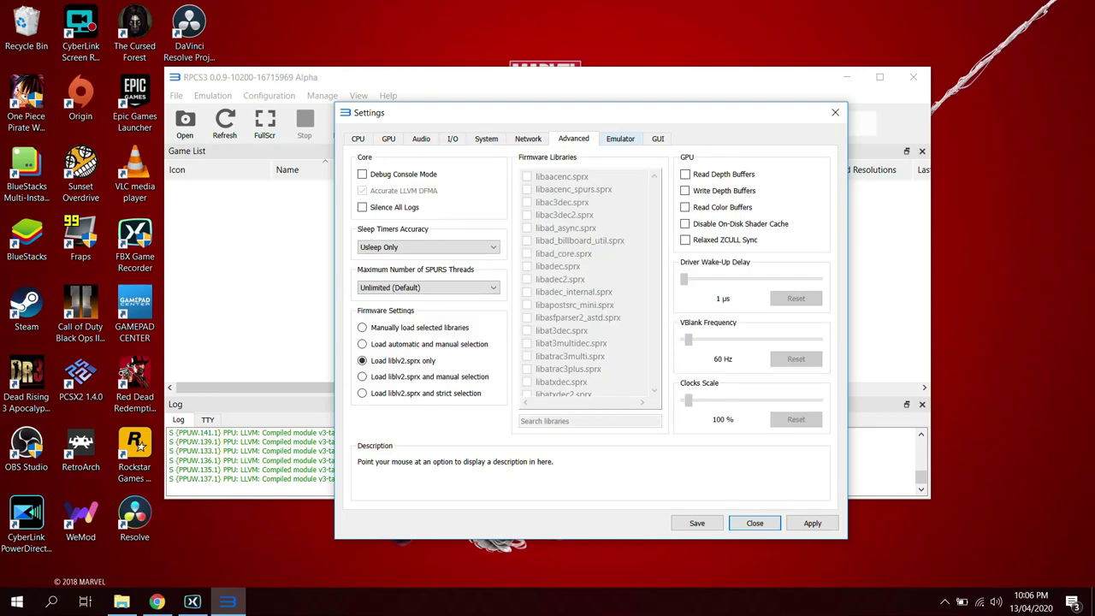
pyautogui.hotkey('ctrl', 'Tab')
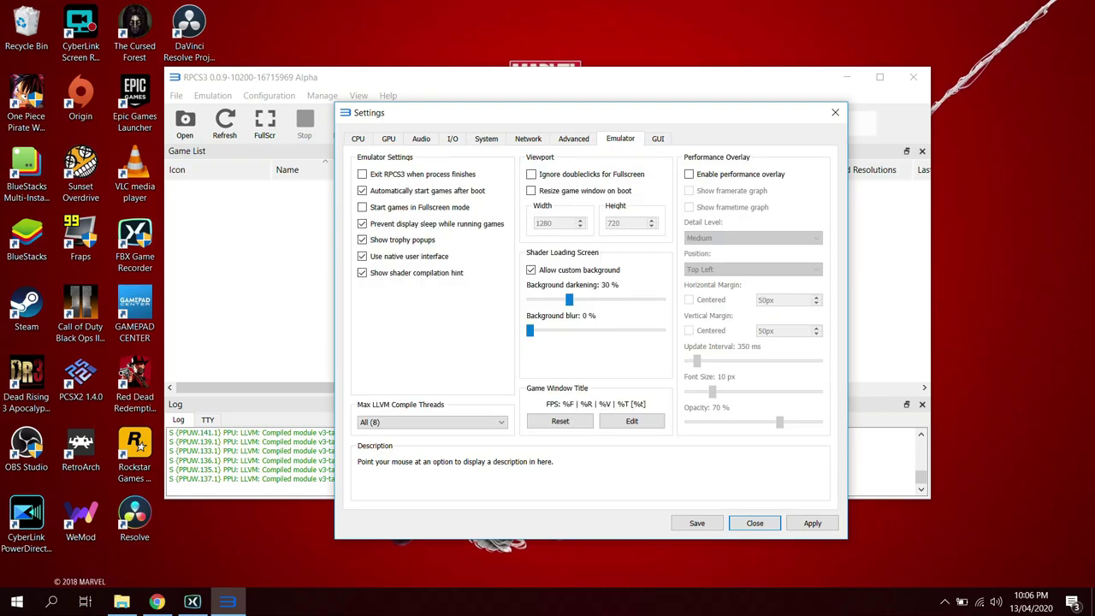
pyautogui.hotkey('ctrl', 'Tab')
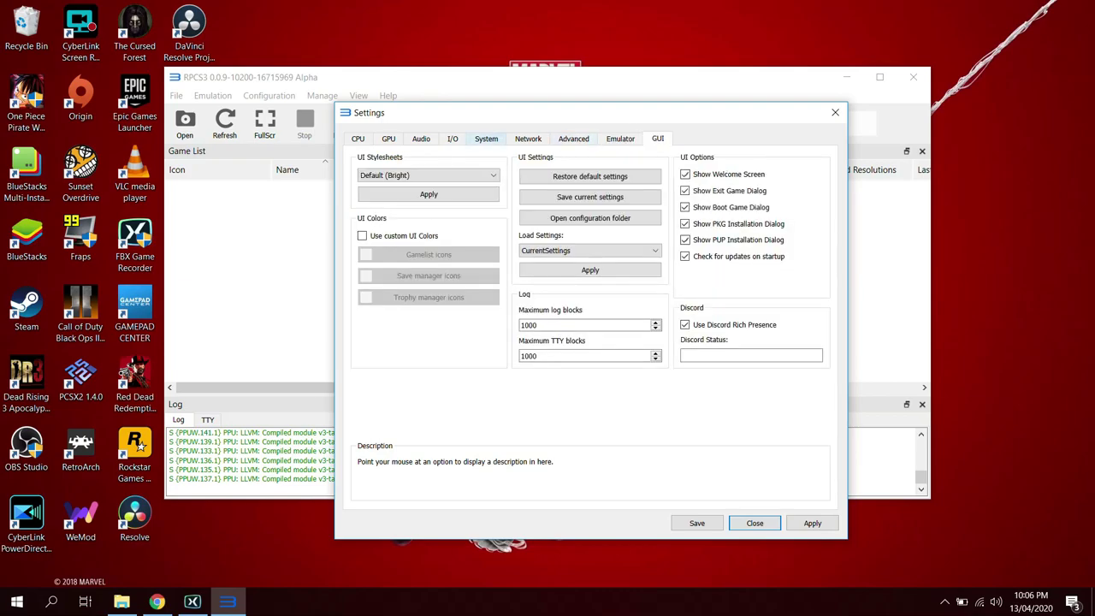
pyautogui.hotkey('ctrl', 'Tab')
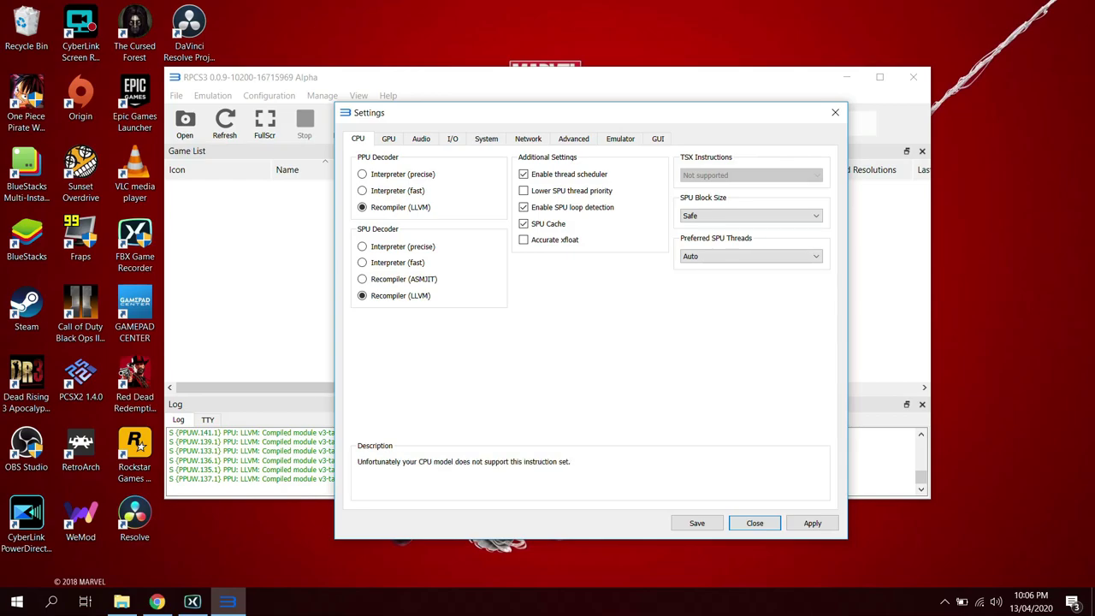
pyautogui.click(835, 112)
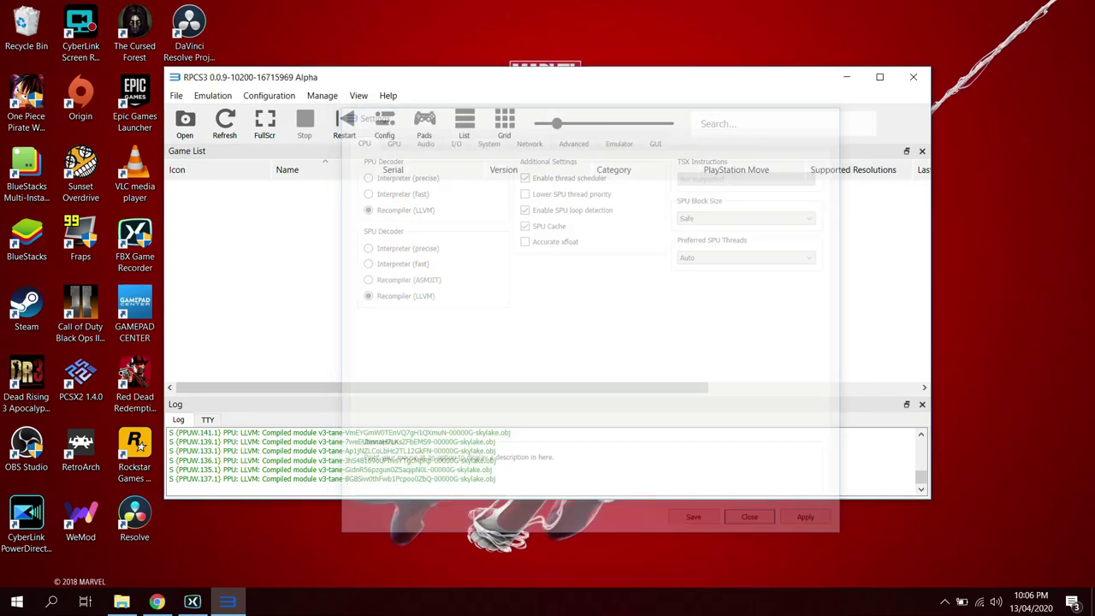
# Open the gamepad settings for Player 1, examine the device class and profile options, and close them without changes
pyautogui.click(268, 95)
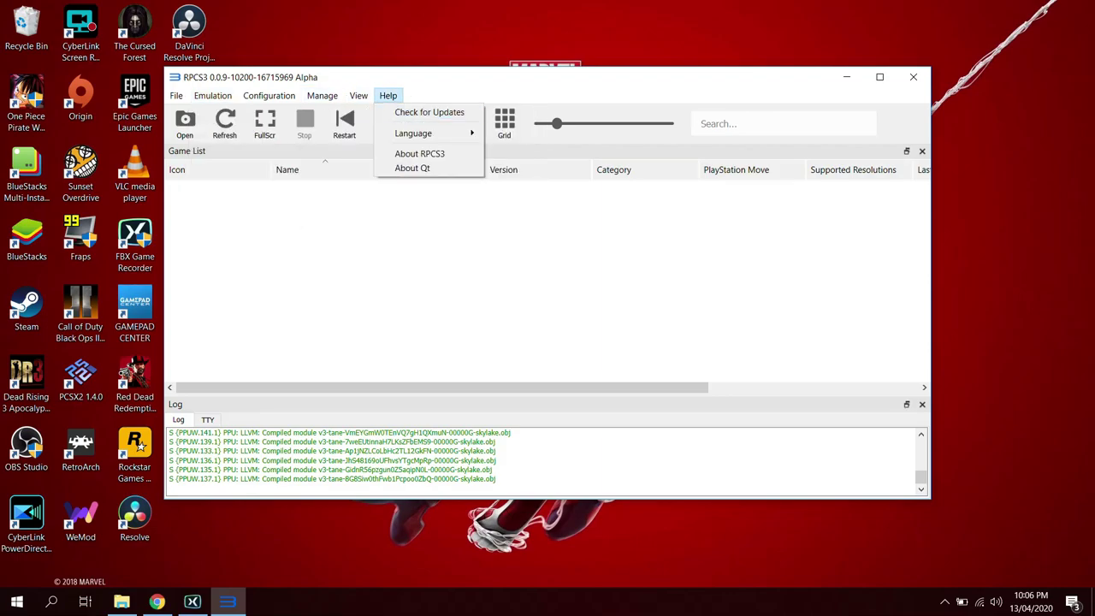
pyautogui.press('Escape')
pyautogui.click(424, 124)
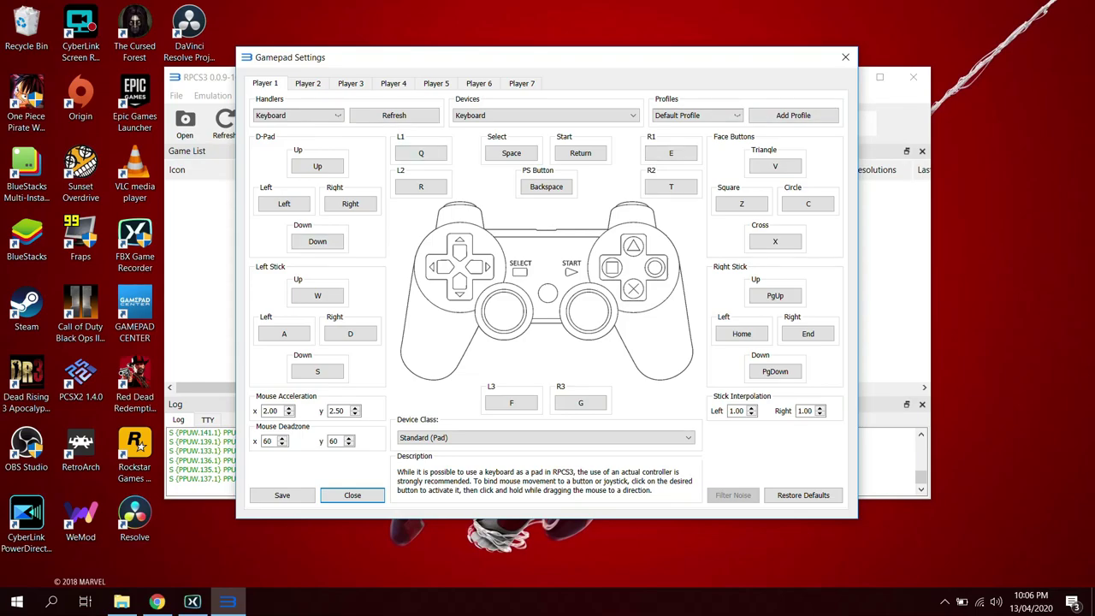
pyautogui.click(545, 437)
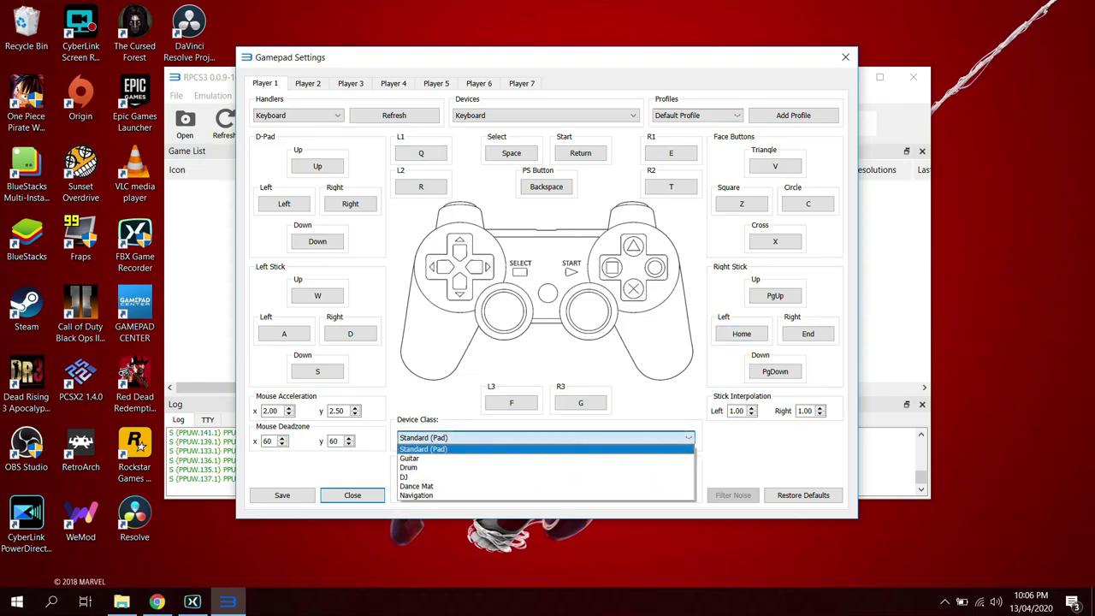
pyautogui.click(545, 438)
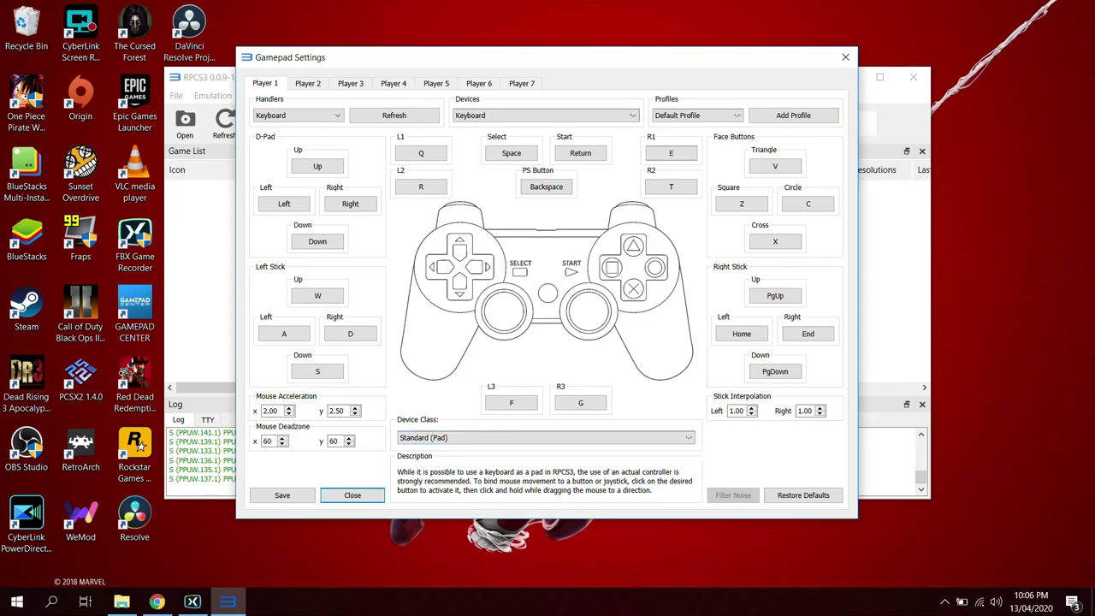
pyautogui.click(697, 114)
pyautogui.click(697, 115)
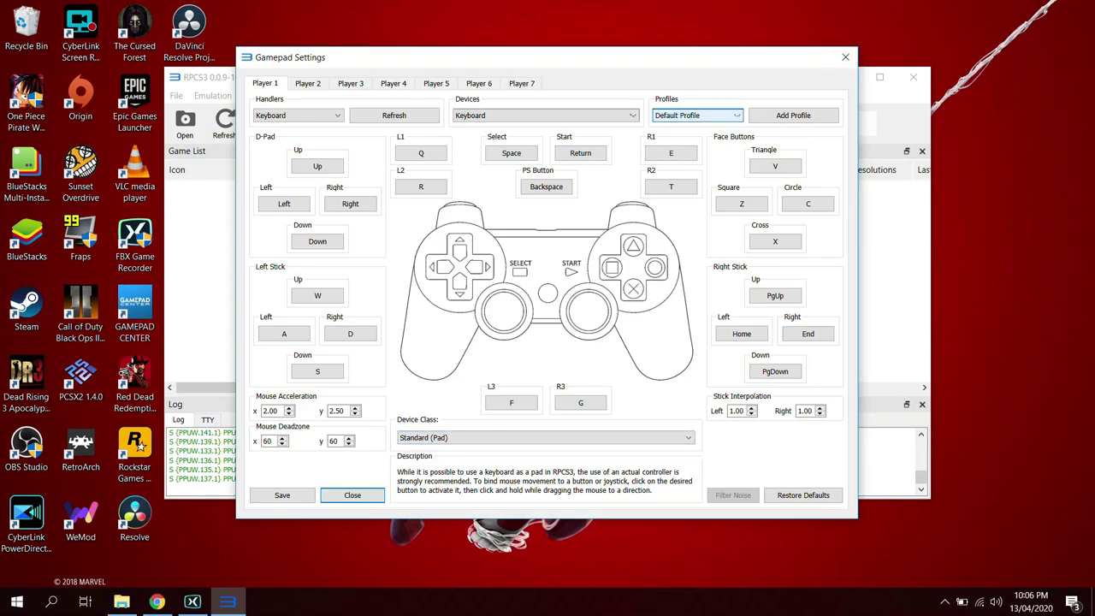
pyautogui.click(845, 57)
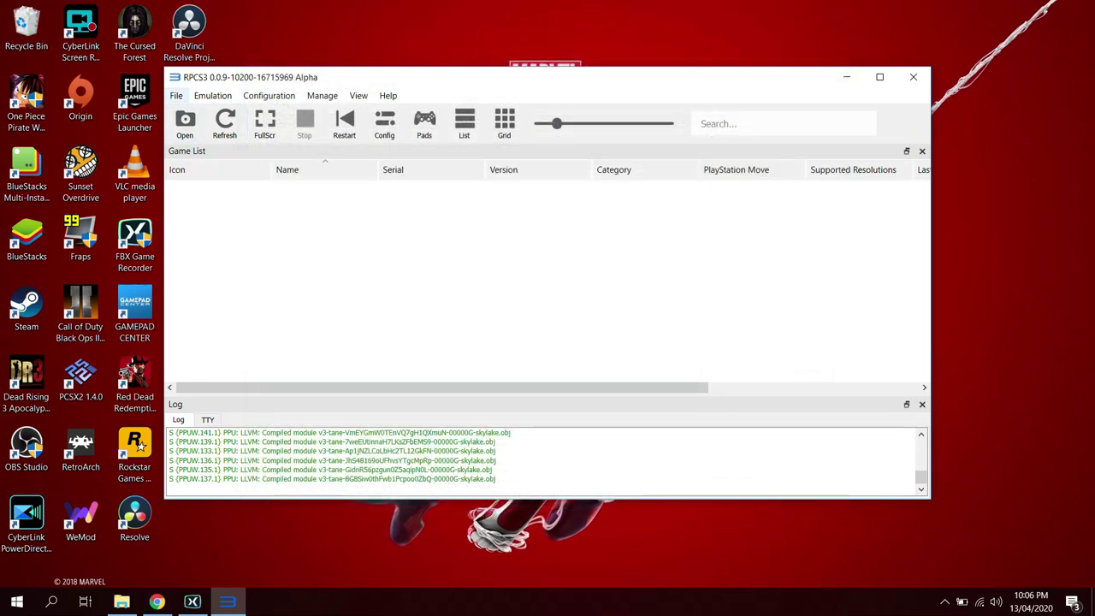
pyautogui.click(175, 95)
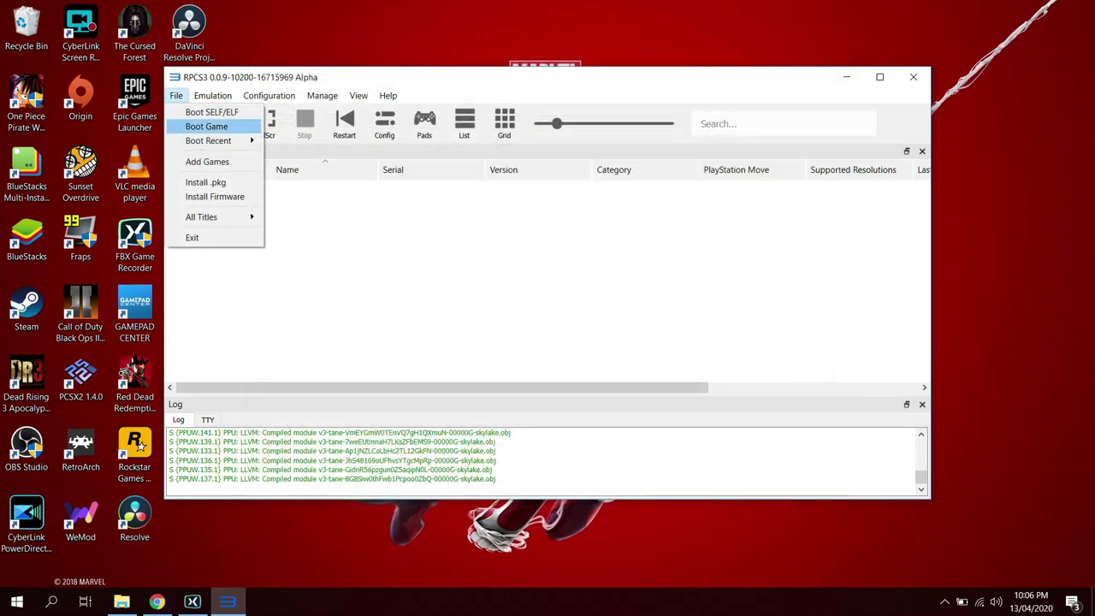
pyautogui.click(207, 126)
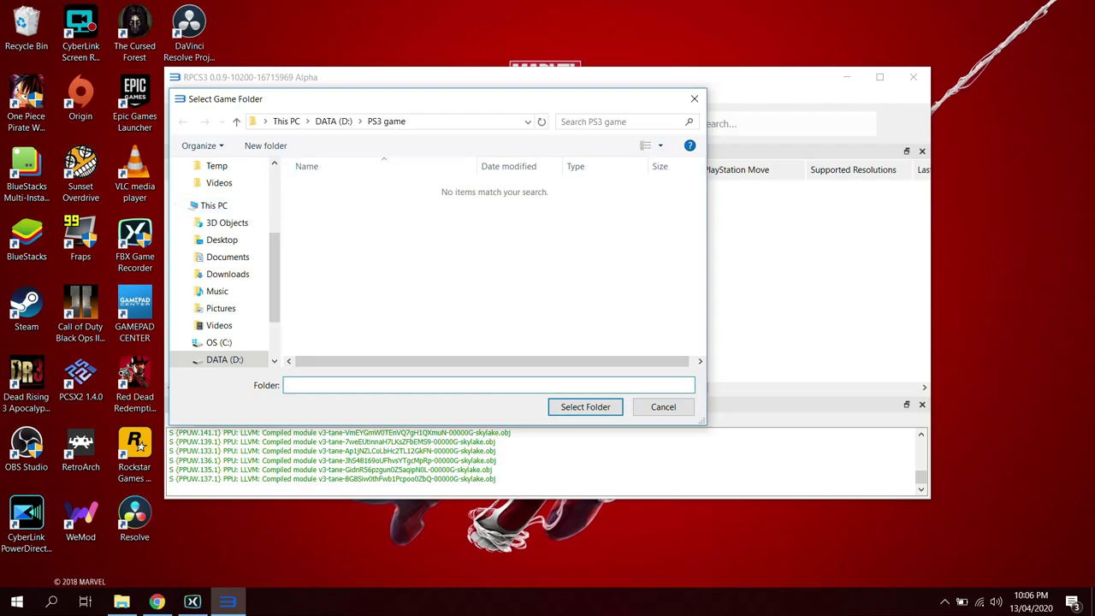
pyautogui.click(694, 98)
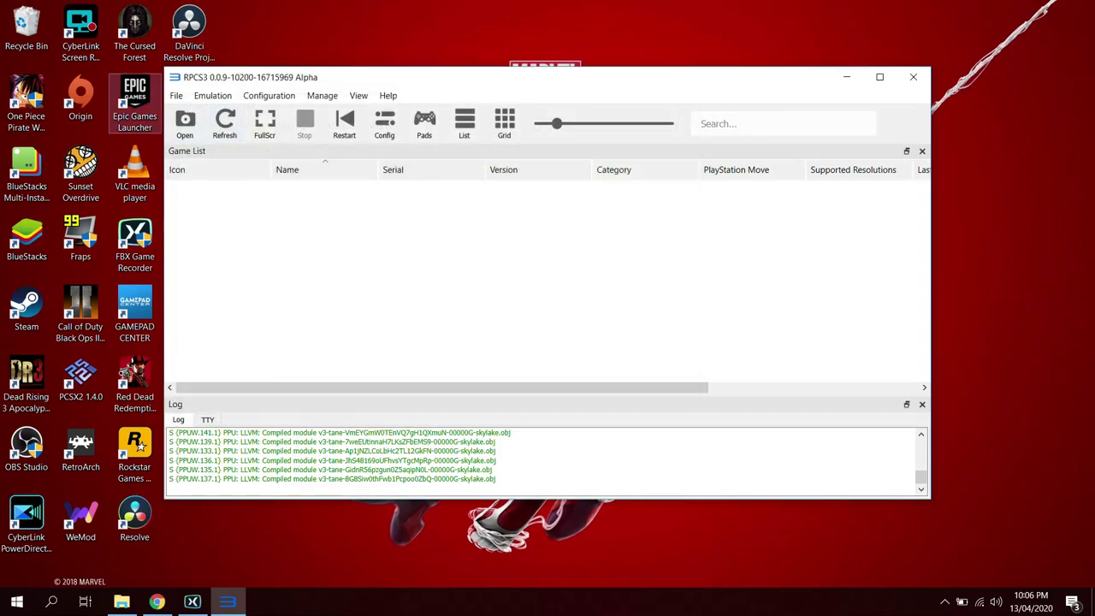
# Install the PKG game package from the PS3 game folder on DATA (D:)
pyautogui.click(176, 95)
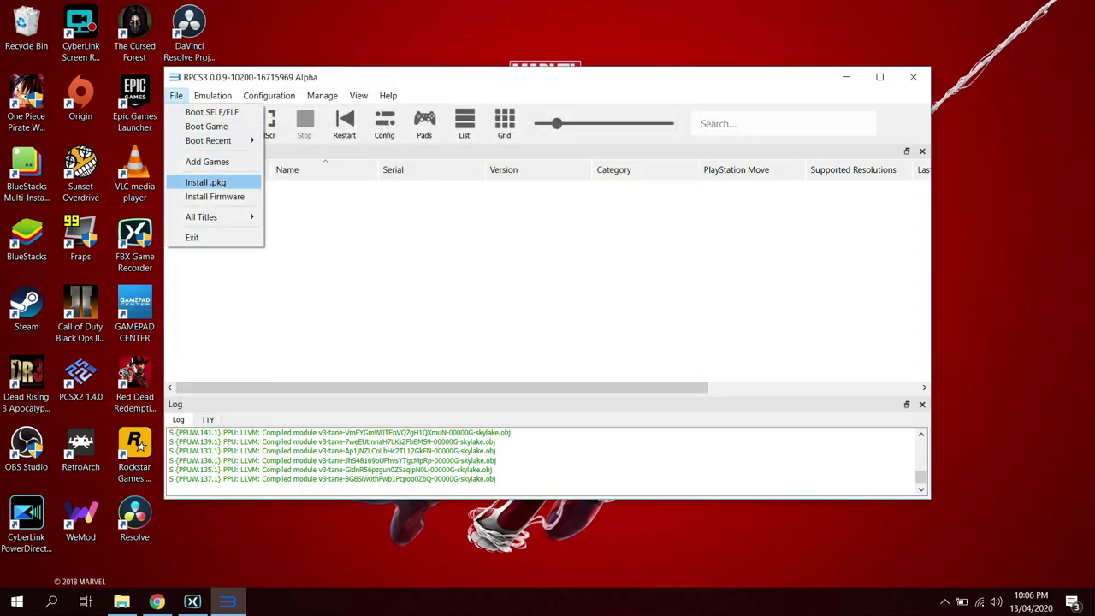
pyautogui.click(206, 182)
pyautogui.click(388, 188)
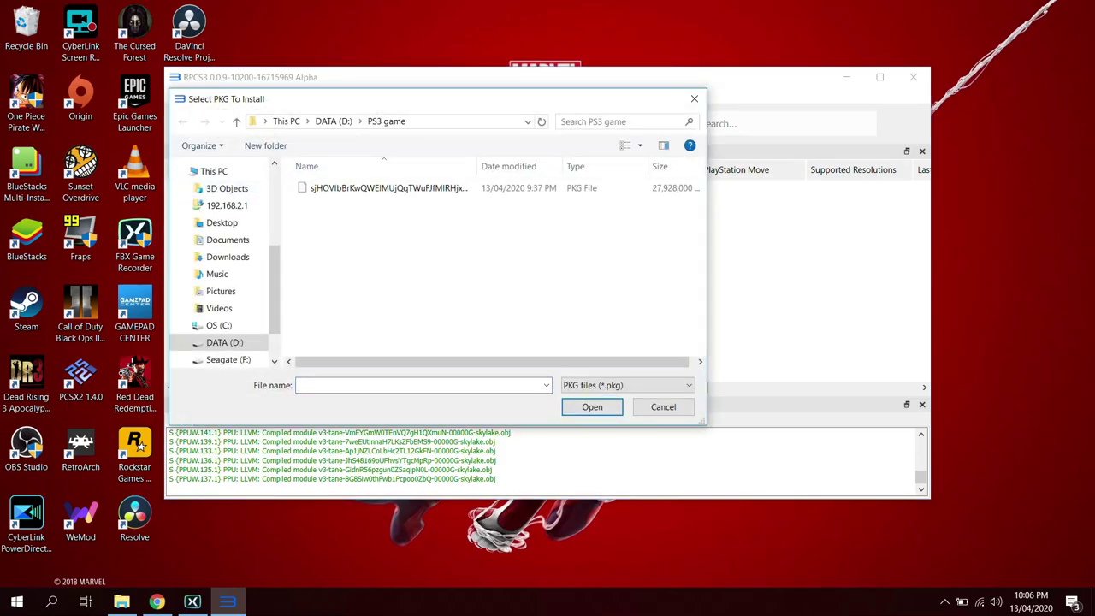
pyautogui.press('Return')
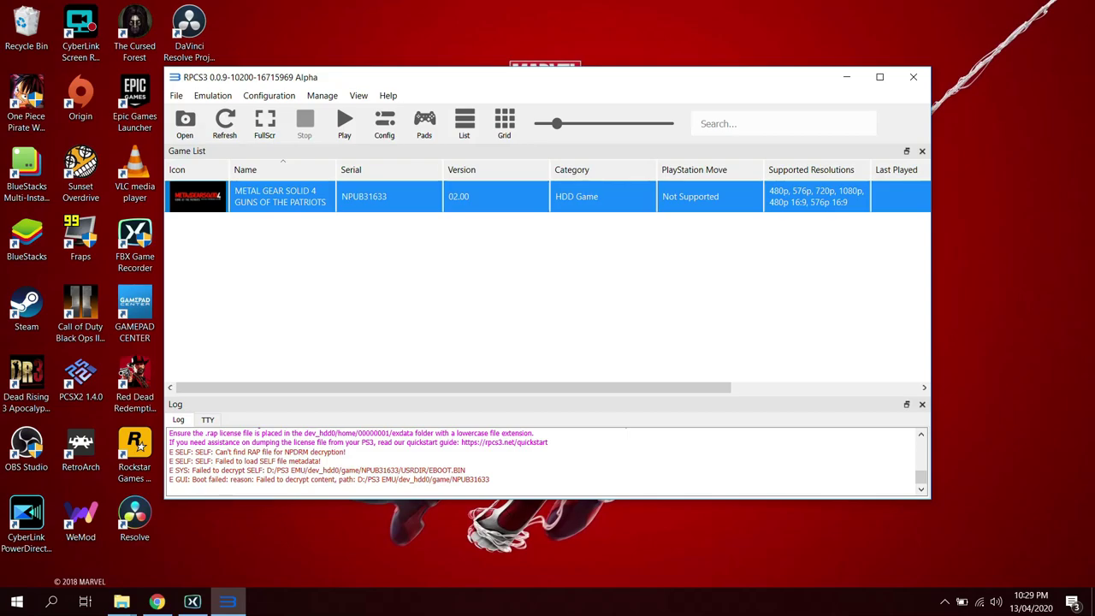
# Switch to File Explorer and copy the Metal Gear Solid 4 RAP file from the PS3 game folder
pyautogui.press('Escape')
pyautogui.click(280, 196)
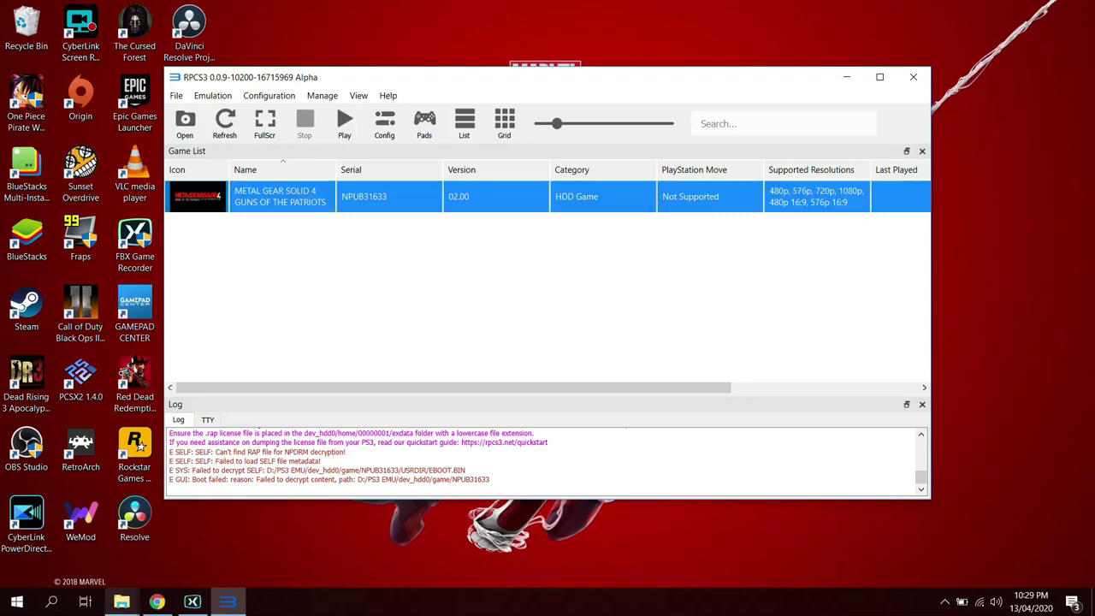
pyautogui.moveTo(122, 602)
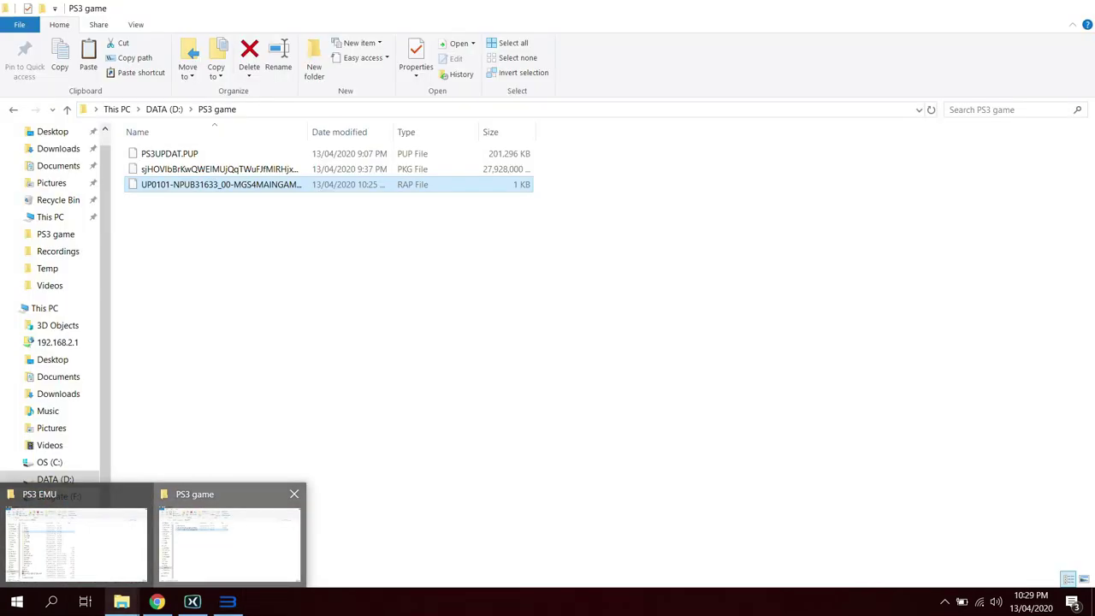
pyautogui.click(229, 544)
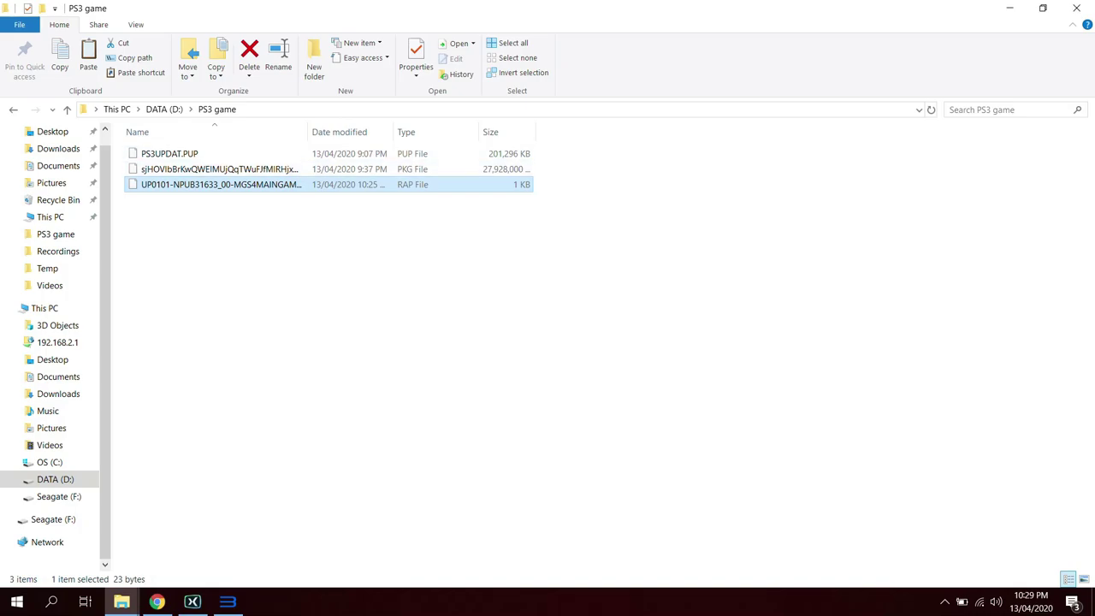
pyautogui.press('F2')
pyautogui.press('Escape')
# Paste the RAP file into the dev_hdd0\home\00000001\exdata folder inside PS3 EMU on DATA (D:)
pyautogui.click(121, 602)
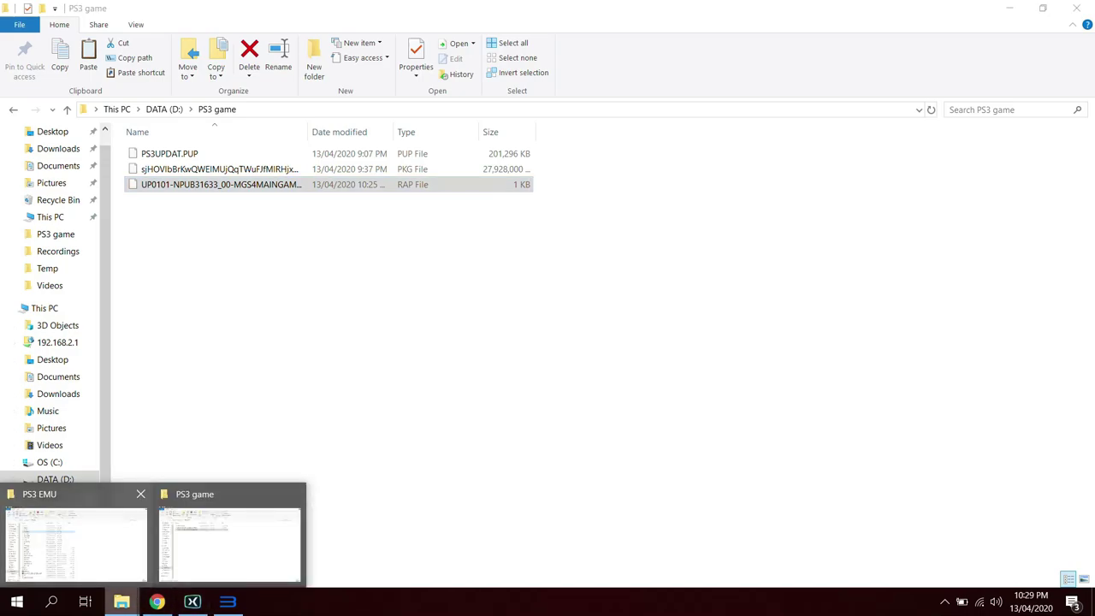
pyautogui.click(75, 545)
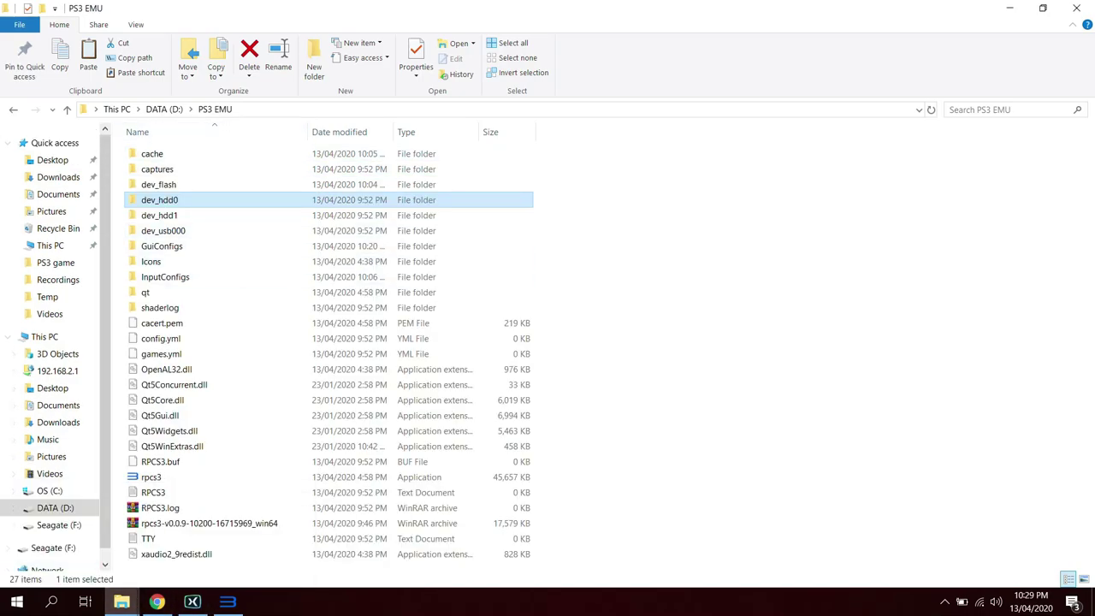
pyautogui.click(164, 109)
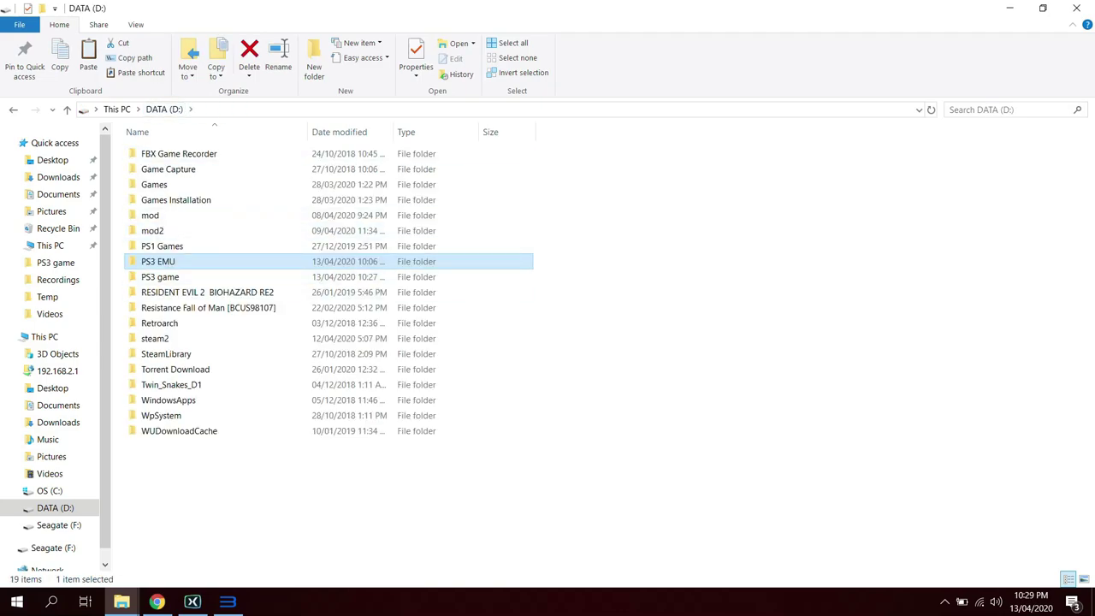
pyautogui.doubleClick(159, 261)
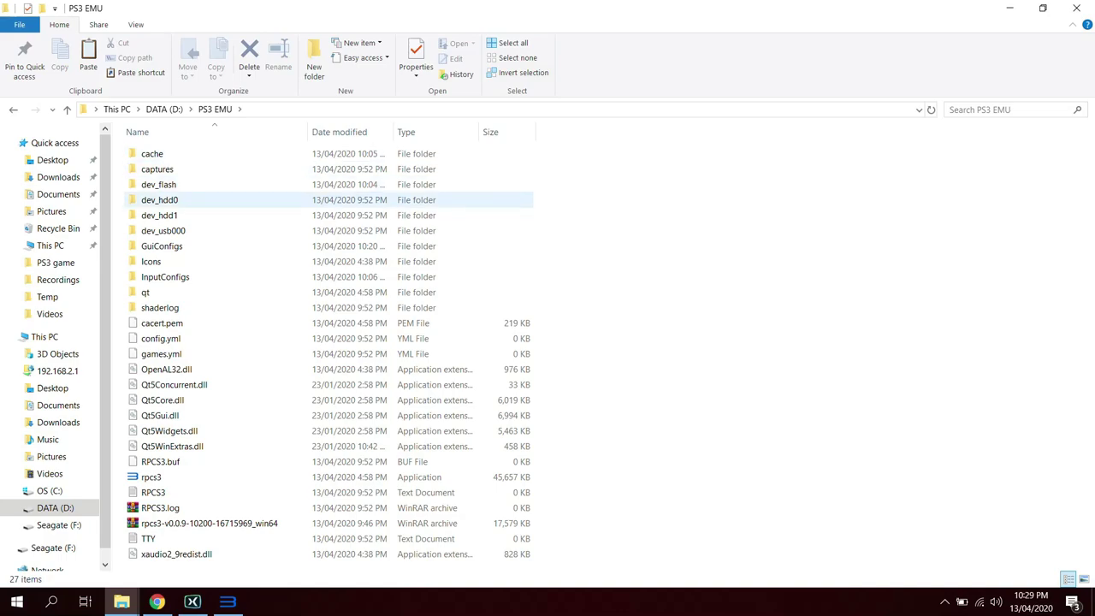
pyautogui.doubleClick(159, 199)
pyautogui.click(152, 183)
pyautogui.doubleClick(152, 184)
pyautogui.doubleClick(154, 153)
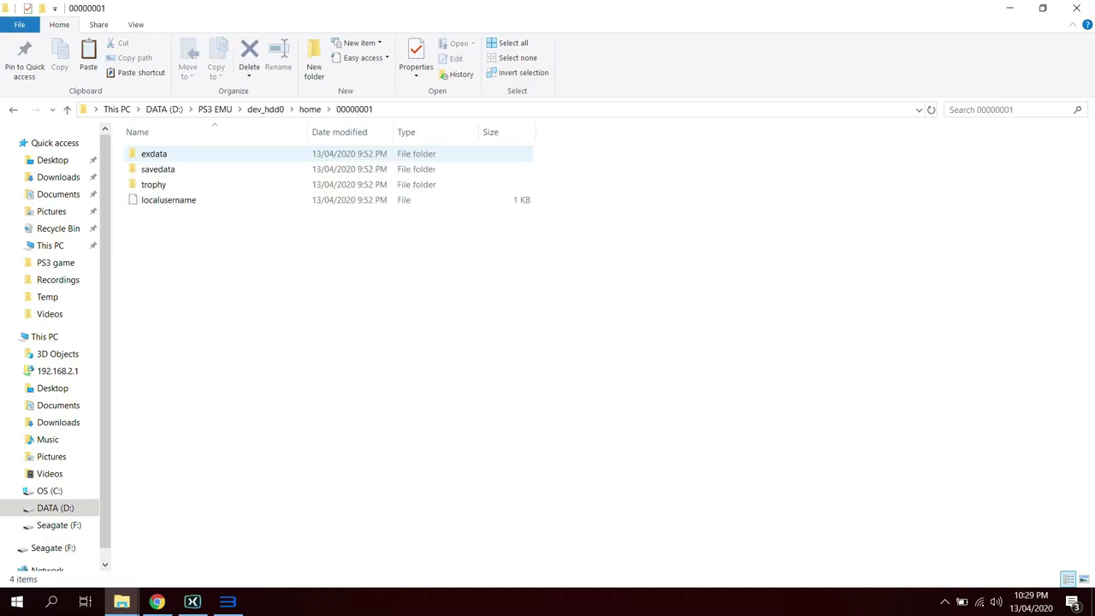
pyautogui.doubleClick(154, 154)
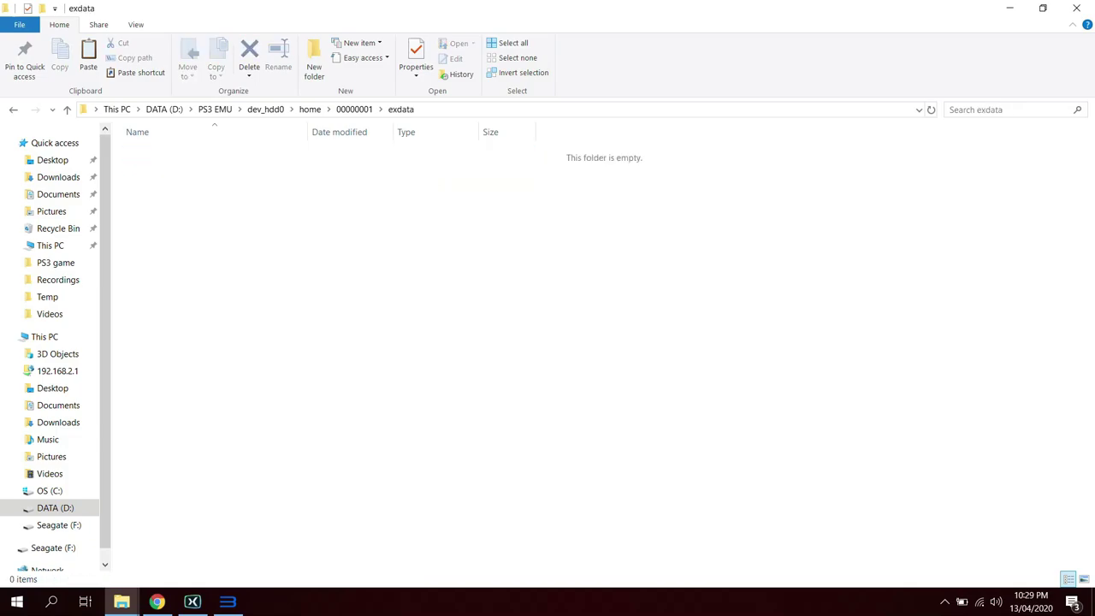
pyautogui.hotkey('ctrl', 'v')
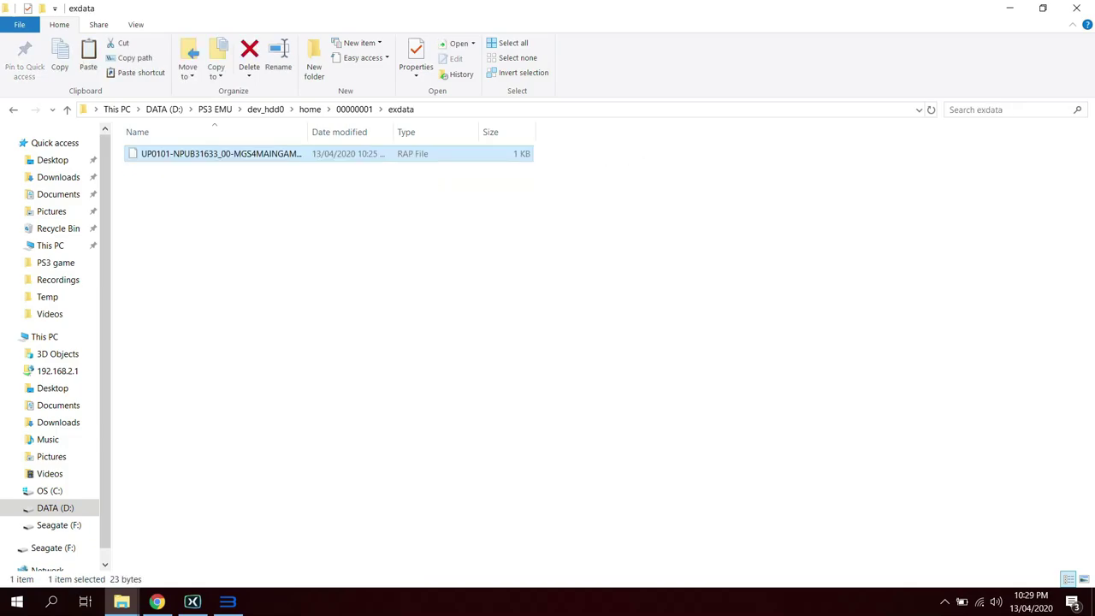
pyautogui.press('Escape')
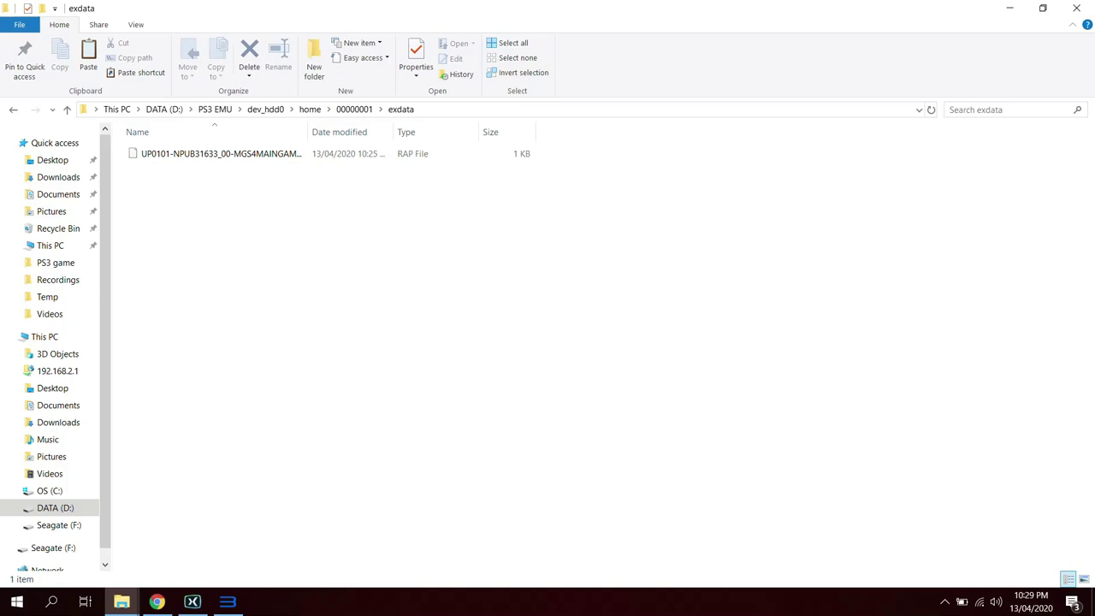
# Close both File Explorer windows and start METAL GEAR SOLID 4 GUNS OF THE PATRIOTS in RPCS3
pyautogui.click(1076, 7)
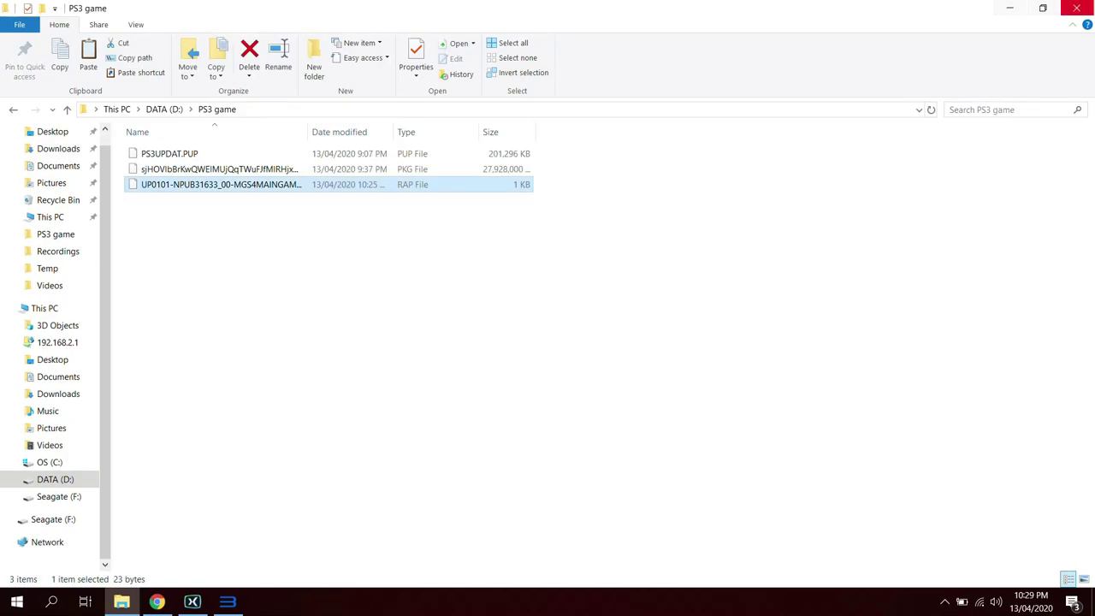
pyautogui.click(1076, 7)
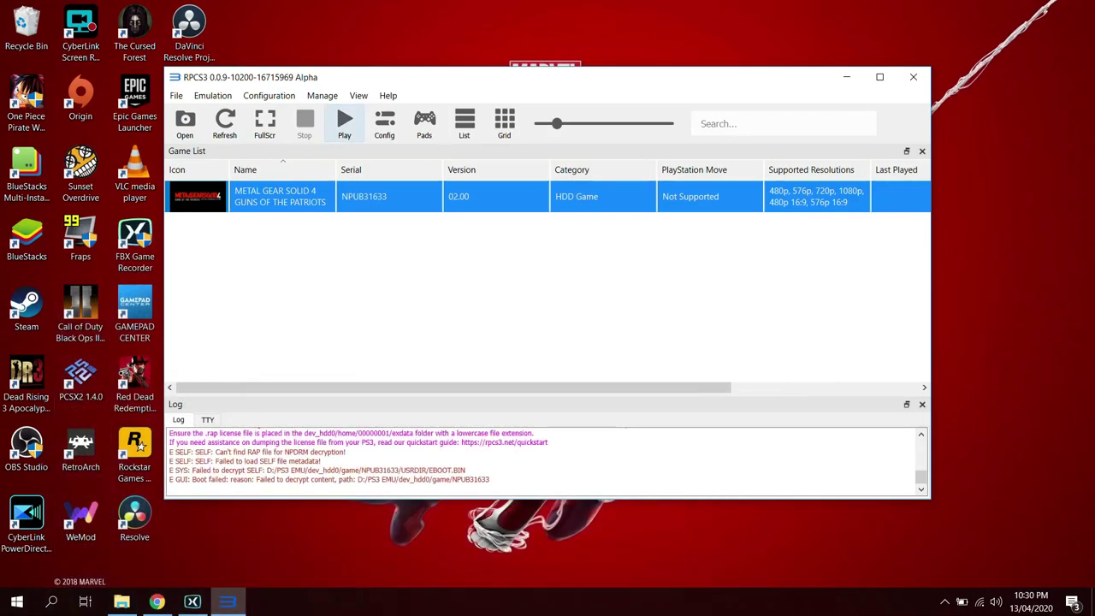
pyautogui.click(345, 124)
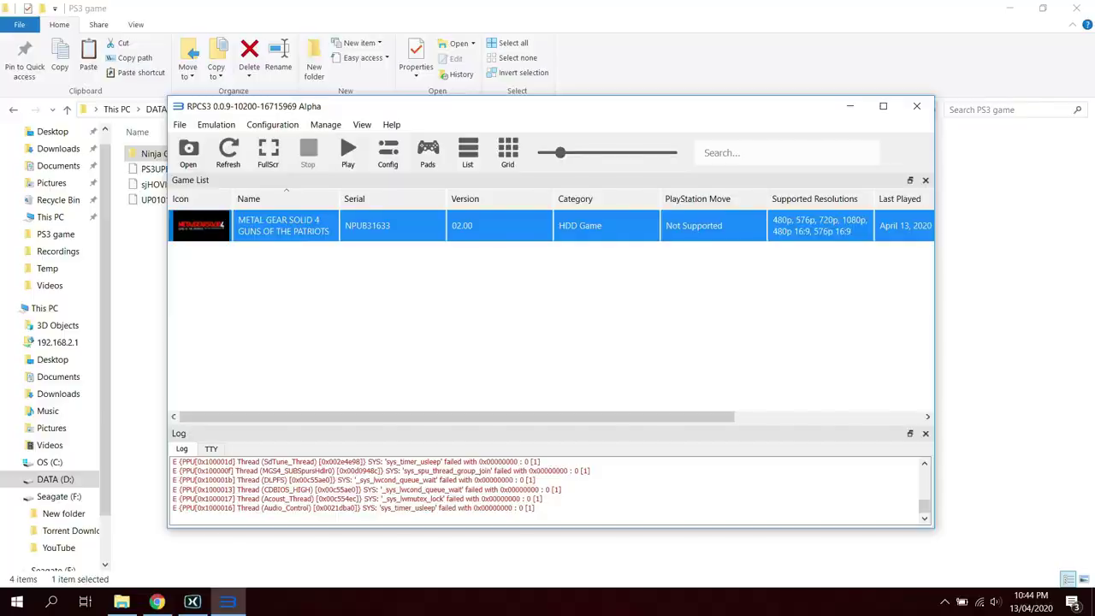
# Add the PS3_GAME folder inside Ninja Gaiden Sigma - [BLUS30036], in DATA (D:) > PS3 game, to the game list
pyautogui.click(179, 125)
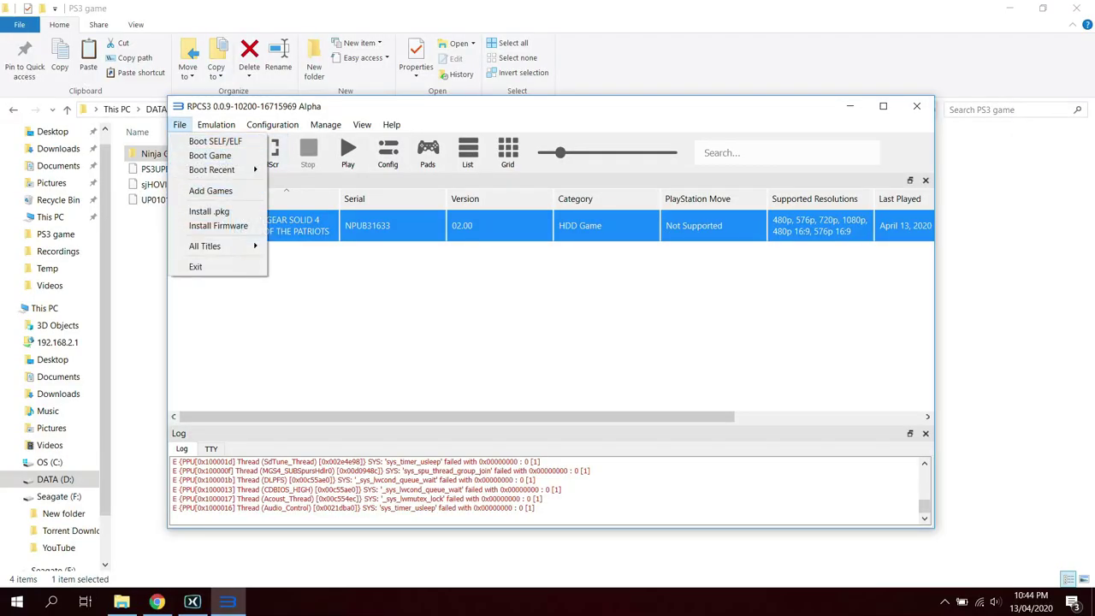
pyautogui.click(210, 191)
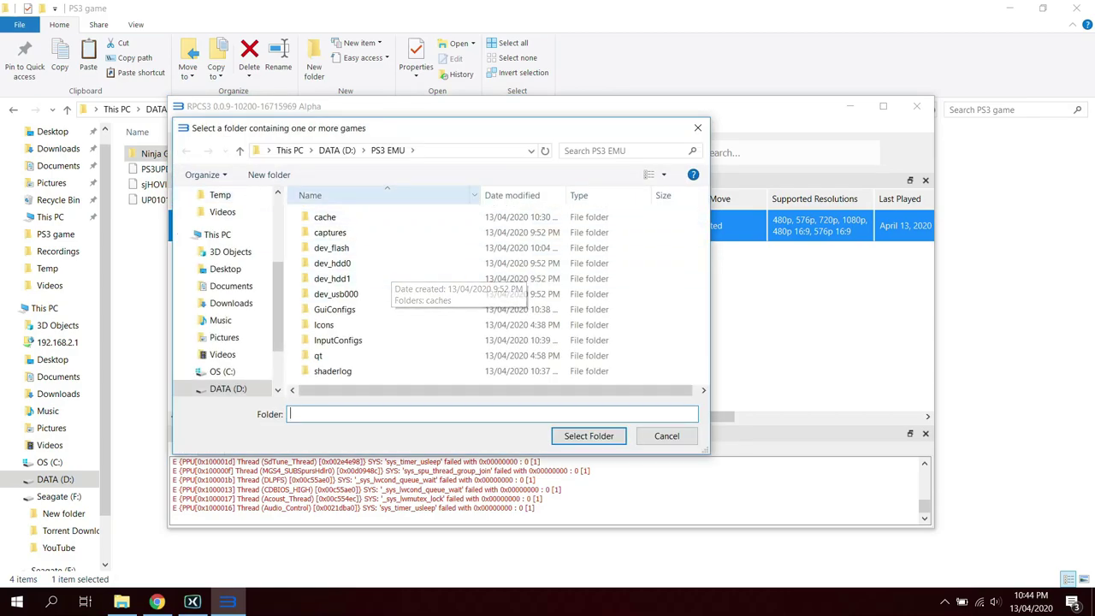
pyautogui.click(337, 150)
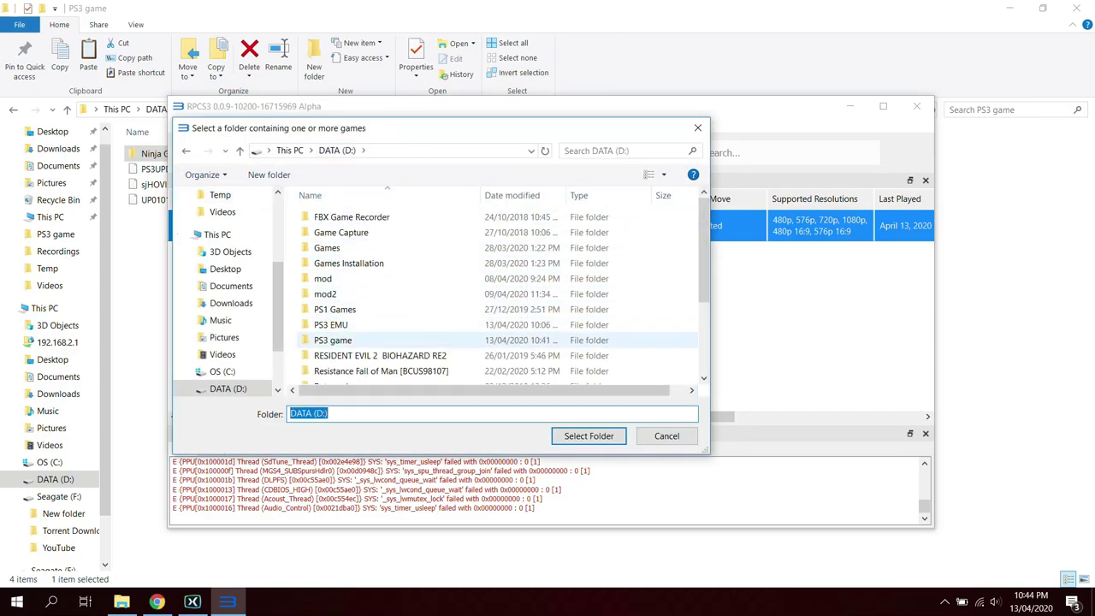
pyautogui.doubleClick(333, 339)
pyautogui.click(379, 216)
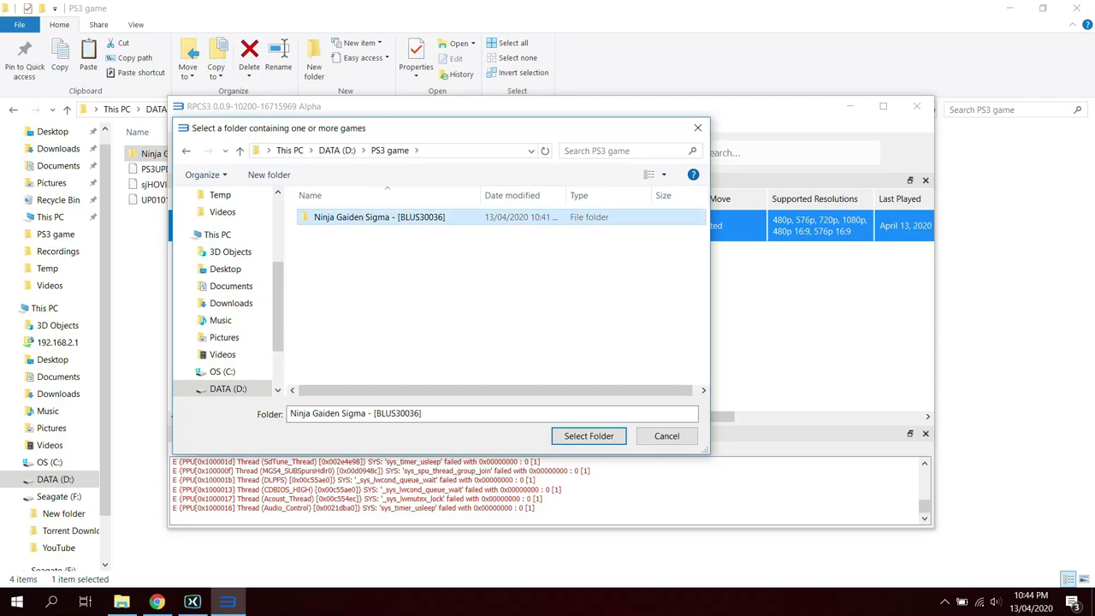
pyautogui.doubleClick(379, 216)
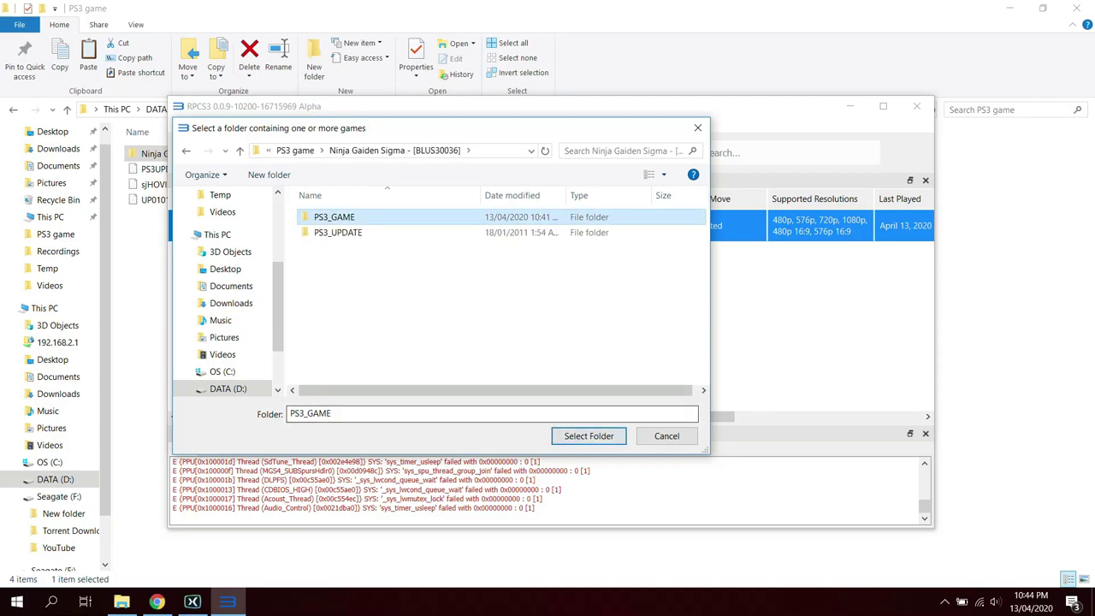
pyautogui.click(588, 436)
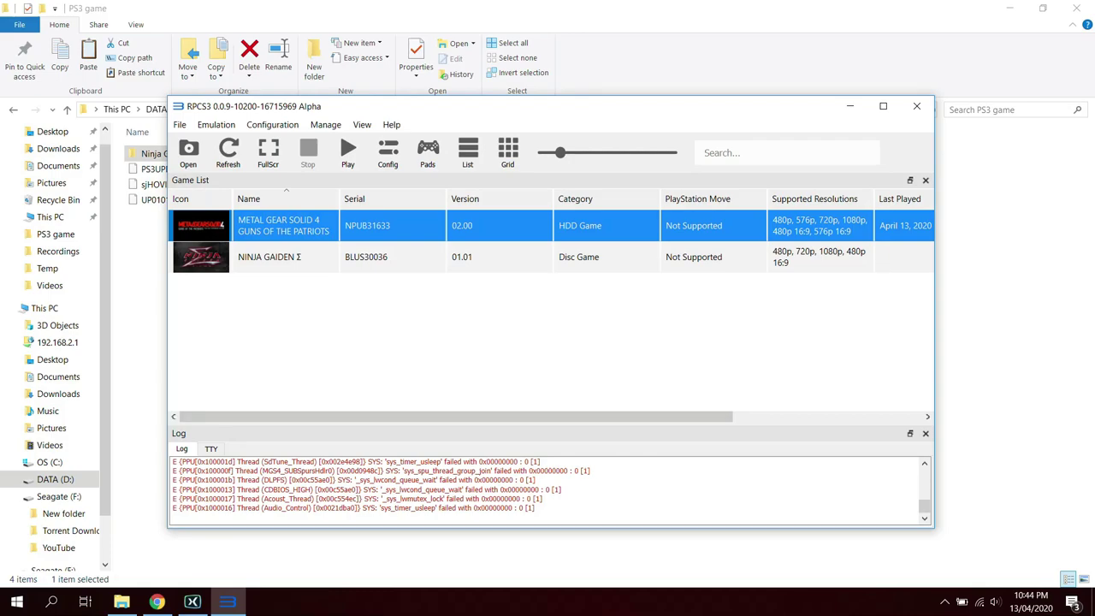
pyautogui.click(270, 257)
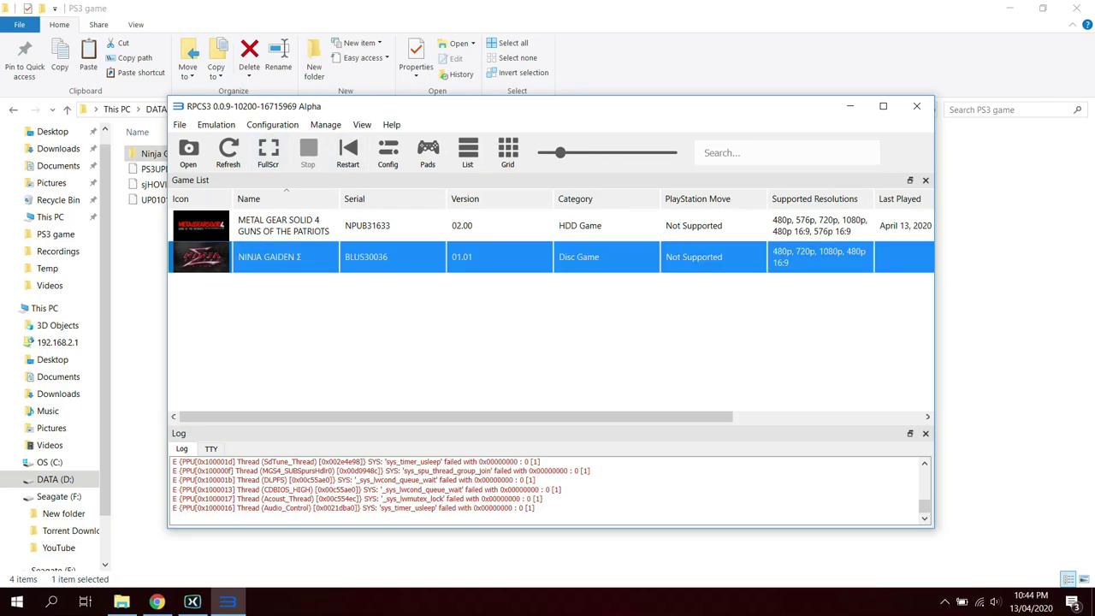
pyautogui.click(1009, 342)
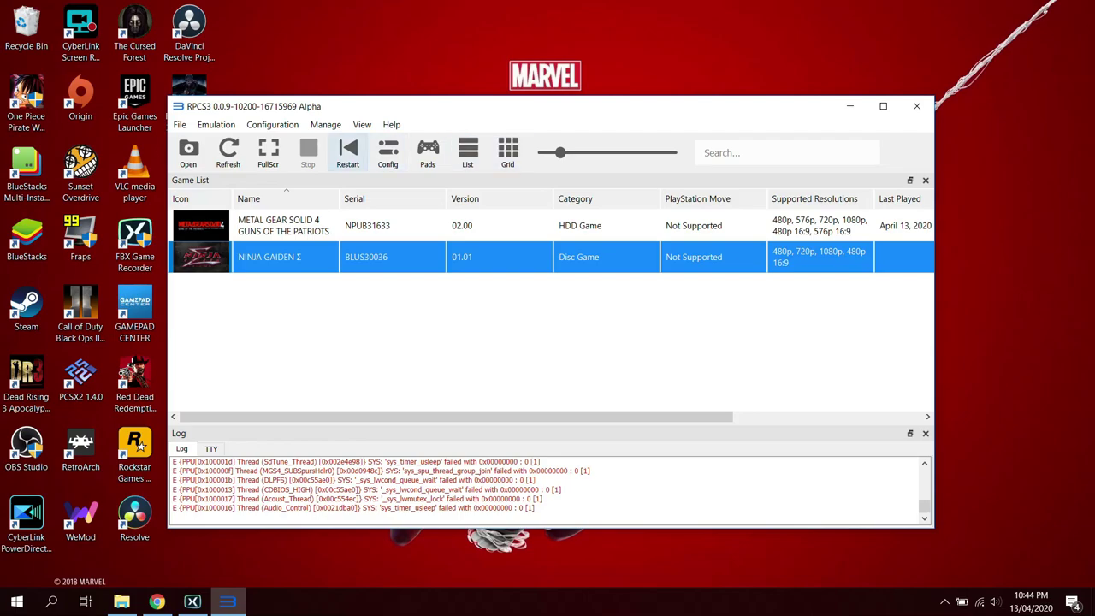
pyautogui.click(456, 408)
pyautogui.moveTo(456, 416)
pyautogui.mouseDown()
pyautogui.moveTo(643, 417)
pyautogui.moveTo(456, 417)
pyautogui.mouseUp()
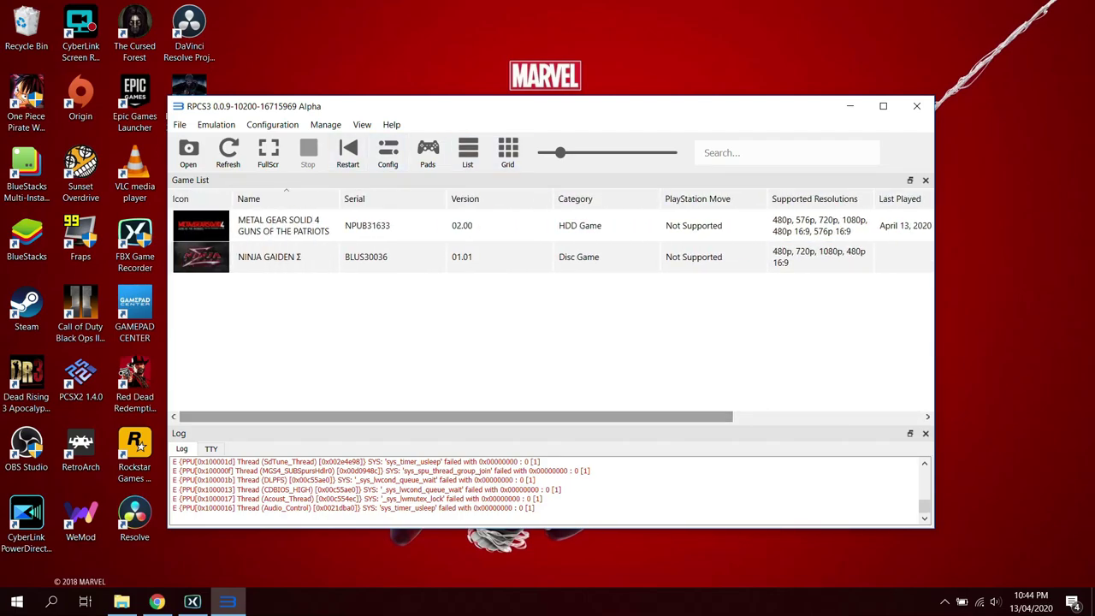
pyautogui.moveTo(427, 106); pyautogui.dragTo(449, 98)
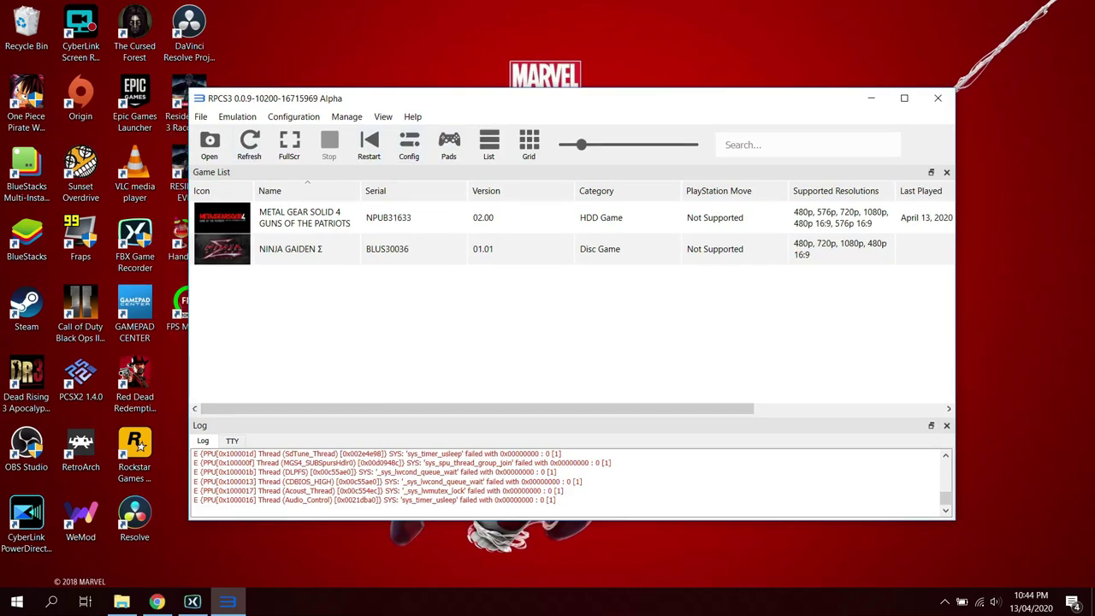
# Boot Ninja Gaiden Sigma from the PS3_GAME folder inside Ninja Gaiden Sigma - [BLUS30036]
pyautogui.click(201, 116)
pyautogui.click(229, 145)
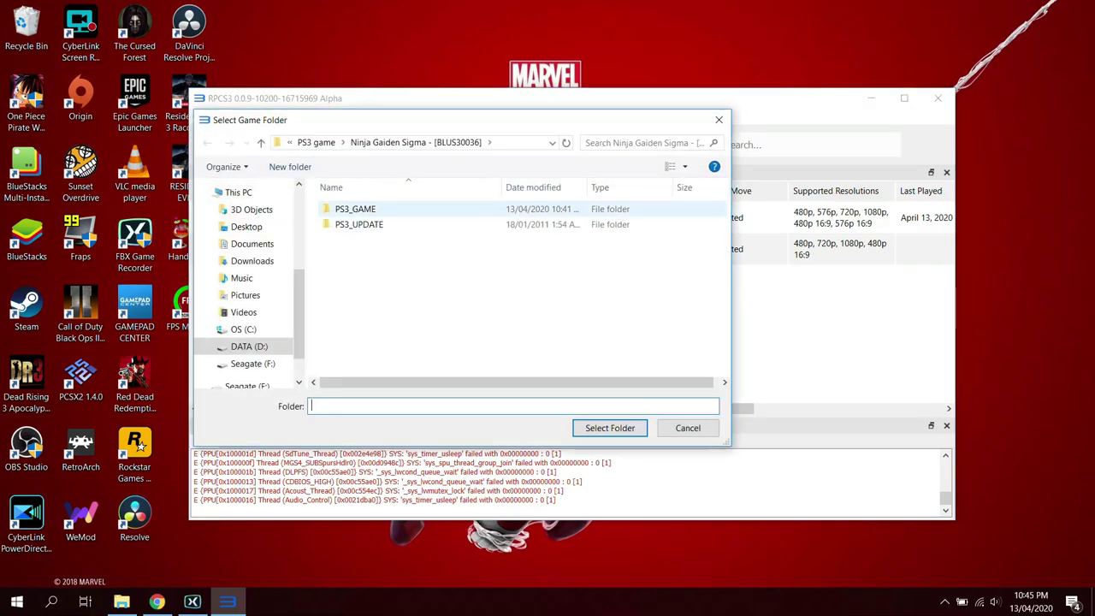
pyautogui.click(355, 209)
pyautogui.press('Return')
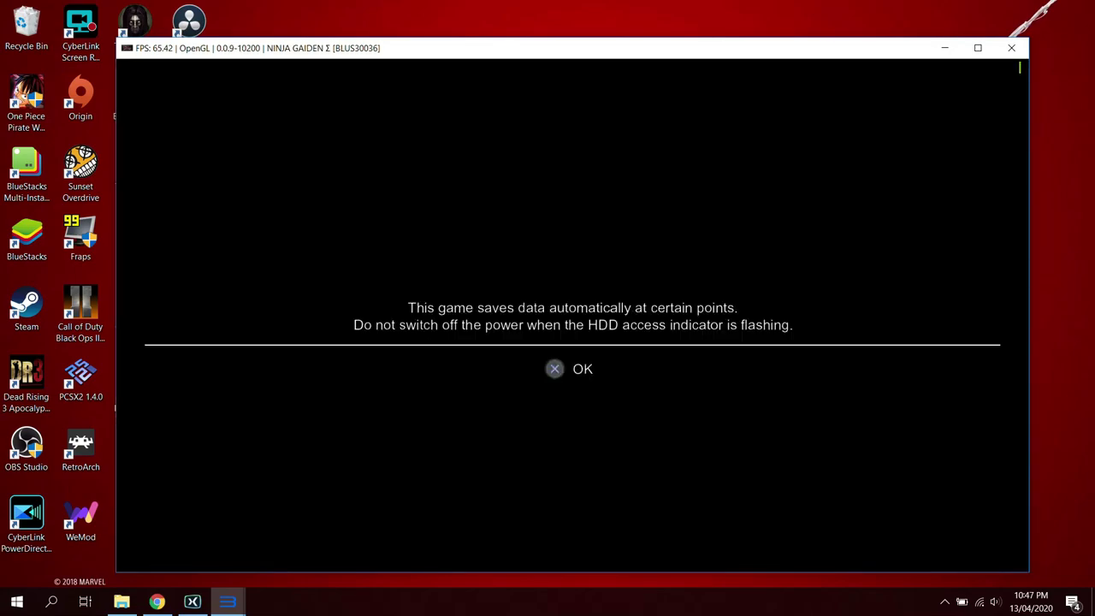
# Accept the game's autosave notice and start a New Game from the Ninja Gaiden Sigma main menu
pyautogui.press('x')
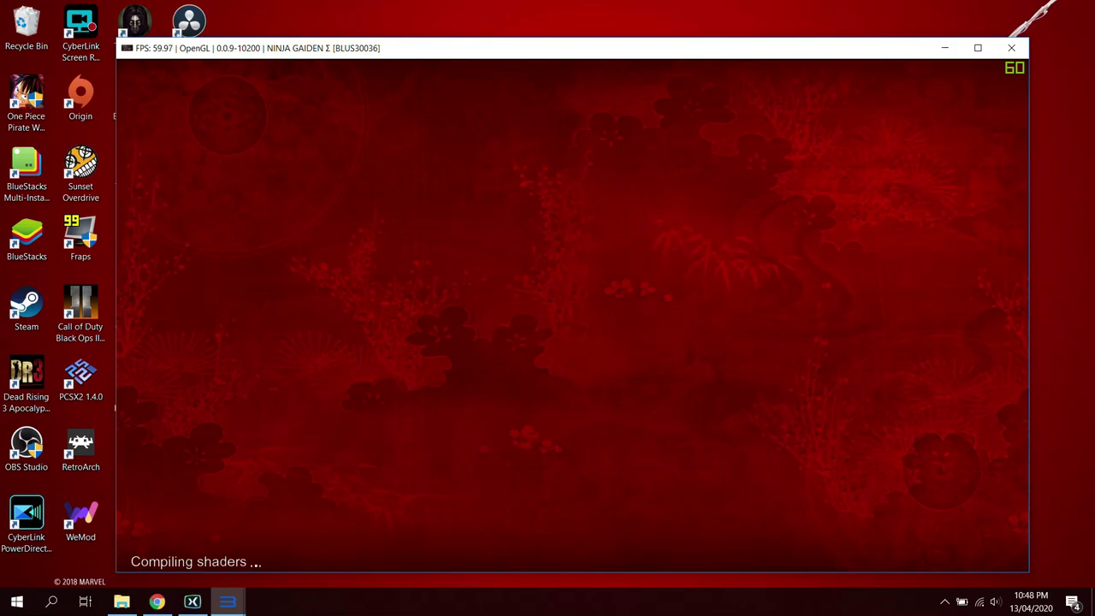
pyautogui.press('Down')
pyautogui.press('Up')
pyautogui.press('Down')
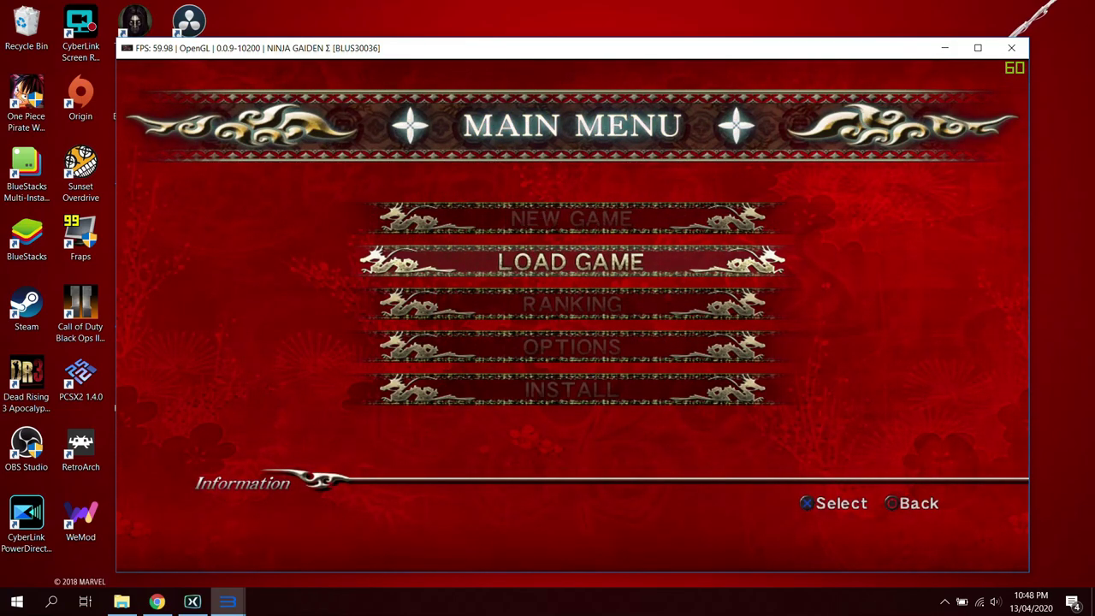
pyautogui.press('Up')
pyautogui.press('x')
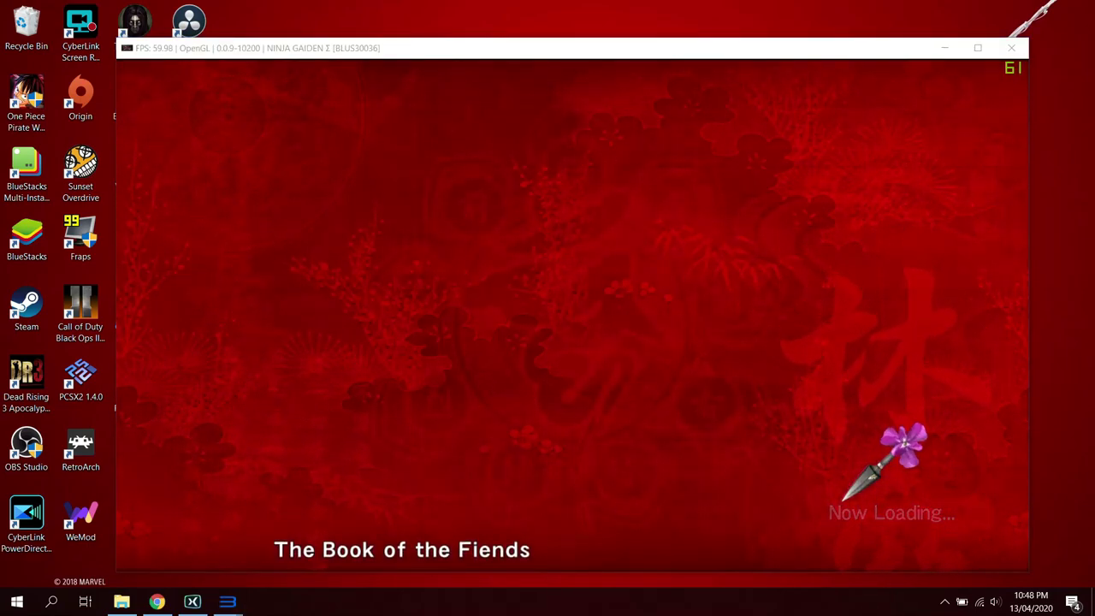
# Set the Windows volume of the wireless controller headset to 100 and dismiss the volume control
pyautogui.click(995, 602)
pyautogui.moveTo(919, 568); pyautogui.dragTo(1047, 568)
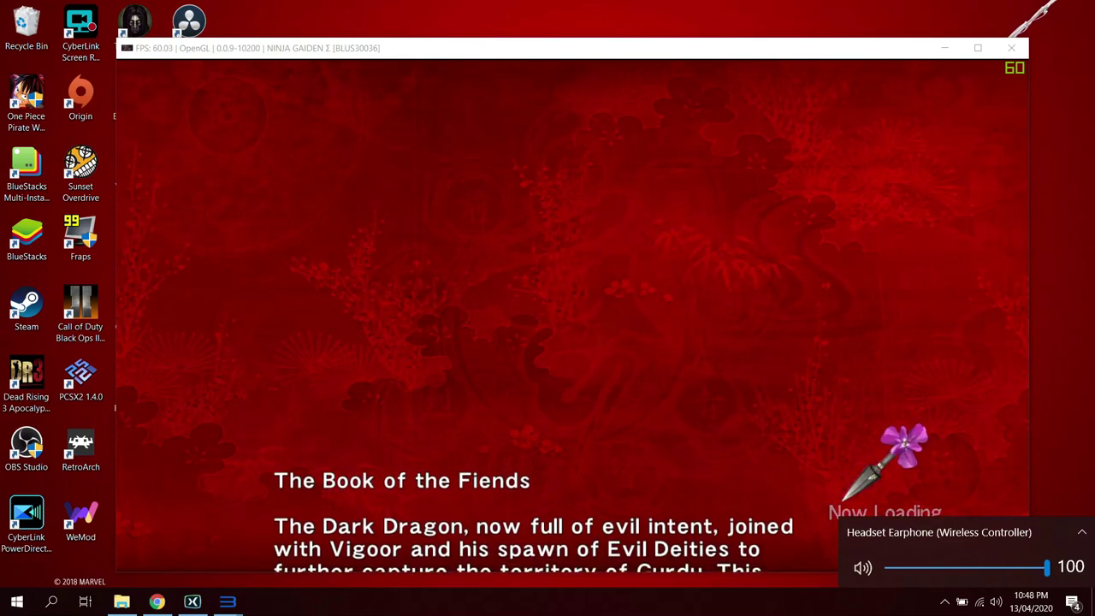
pyautogui.press('Escape')
# Shift the game window slightly up and to the left, and proceed past the Book of the Fiends text
pyautogui.moveTo(518, 38); pyautogui.dragTo(519, 21)
pyautogui.moveTo(455, 40); pyautogui.dragTo(444, 39)
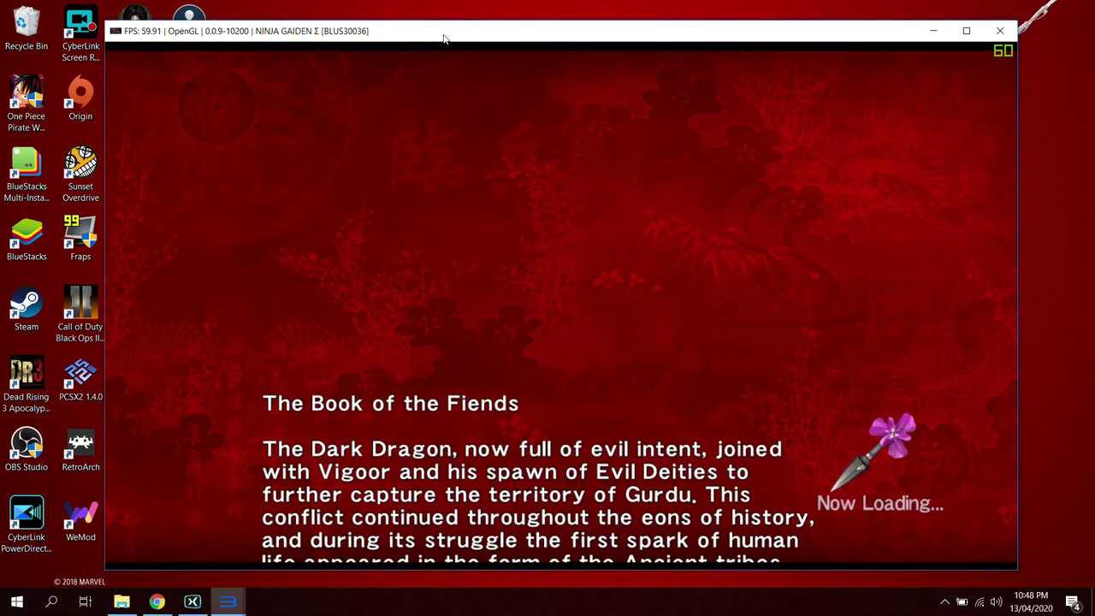
pyautogui.click(995, 601)
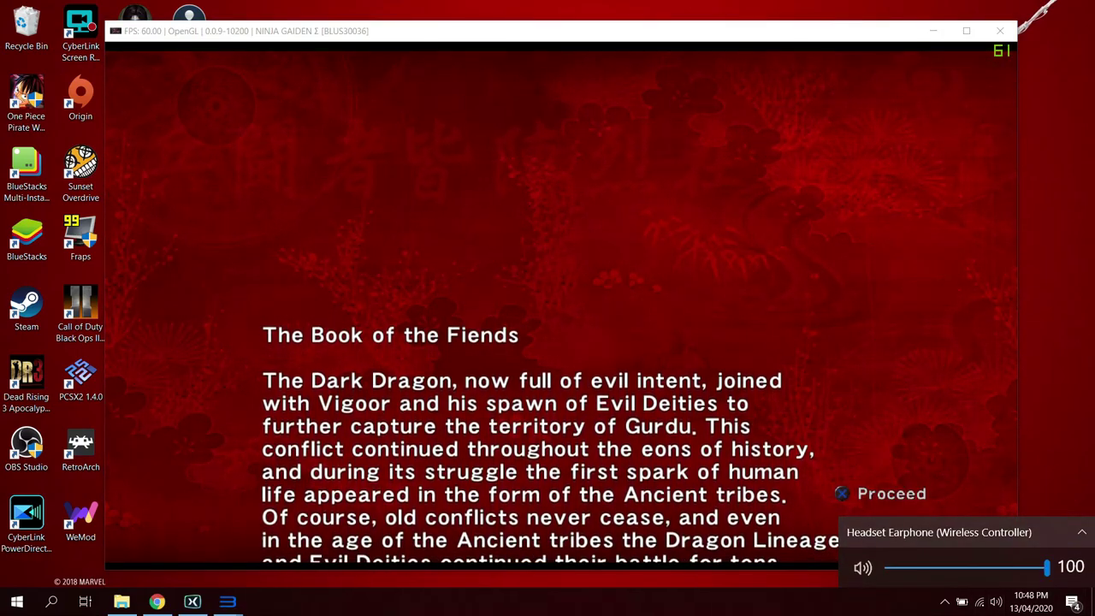
pyautogui.press('Escape')
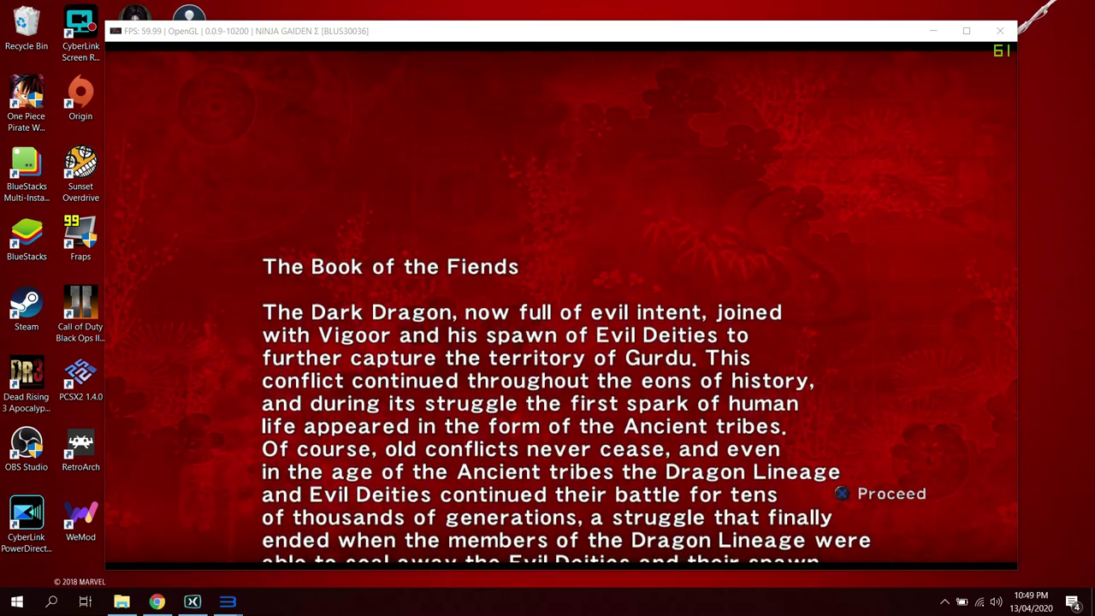
pyautogui.press('x')
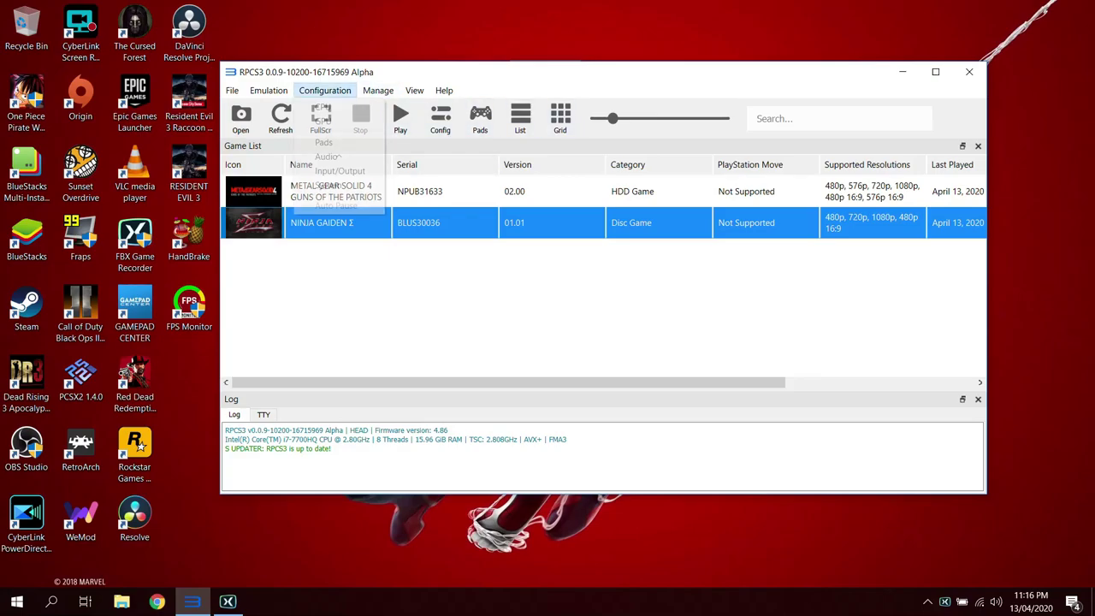
# In the GPU settings, switch the renderer to OpenGL and back to Vulkan, and apply and save the configuration
pyautogui.click(325, 90)
pyautogui.click(322, 120)
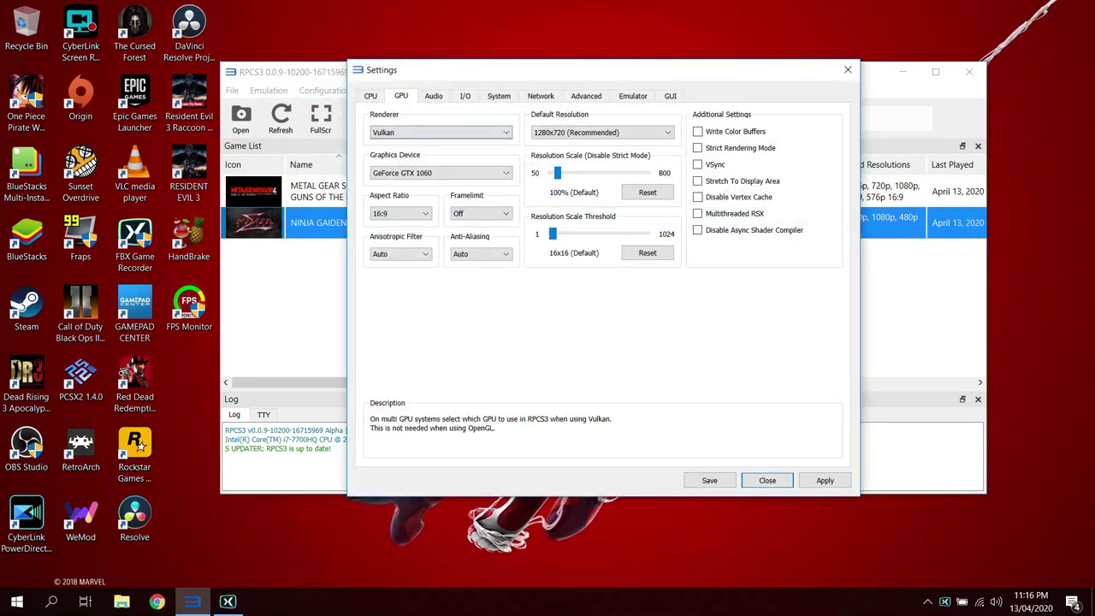
pyautogui.click(439, 131)
pyautogui.click(439, 153)
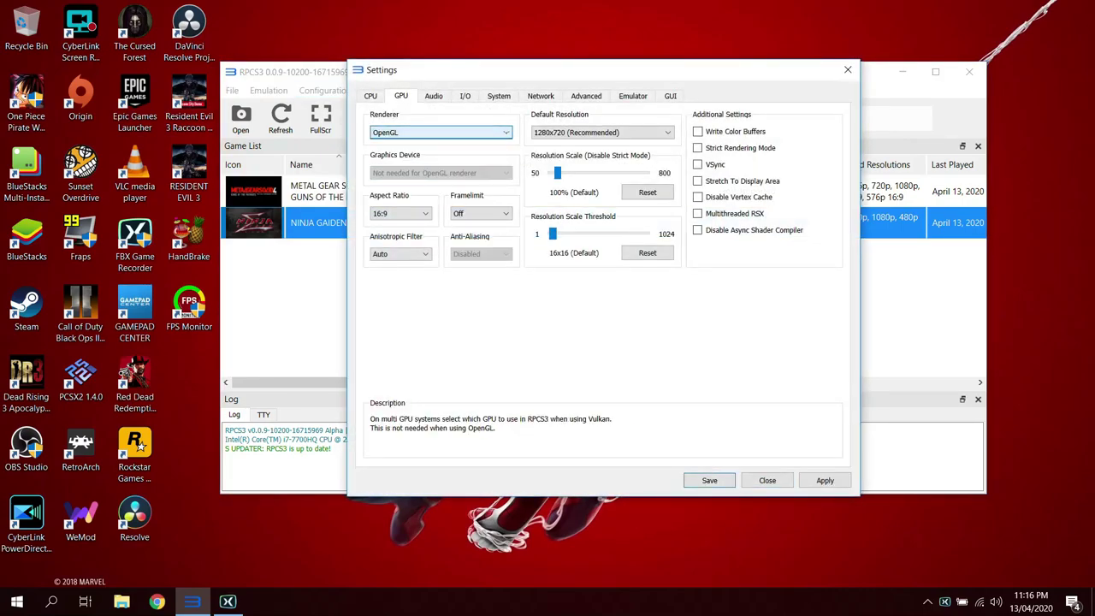
pyautogui.click(441, 132)
pyautogui.click(402, 151)
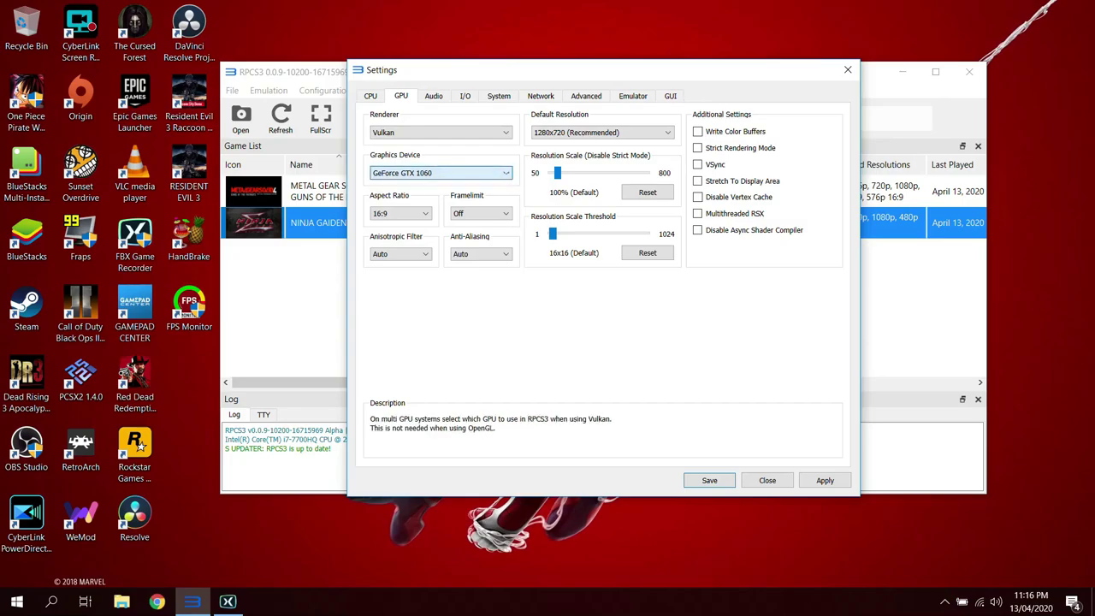
pyautogui.click(824, 479)
pyautogui.click(709, 480)
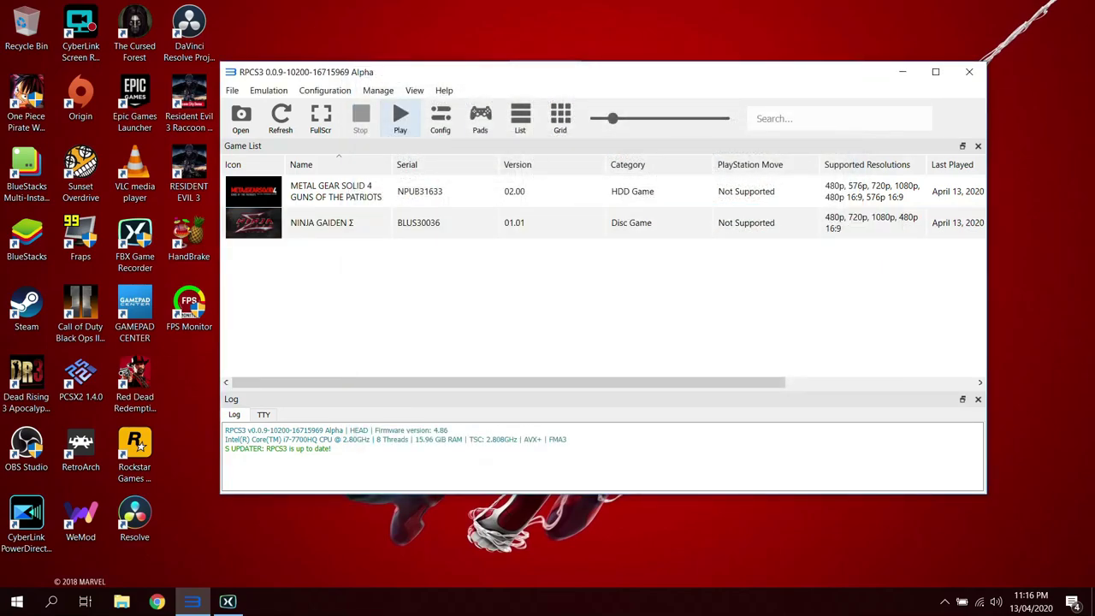
# Check the saved renderer and graphics device in the GPU settings, and close them without changes
pyautogui.click(325, 90)
pyautogui.click(322, 121)
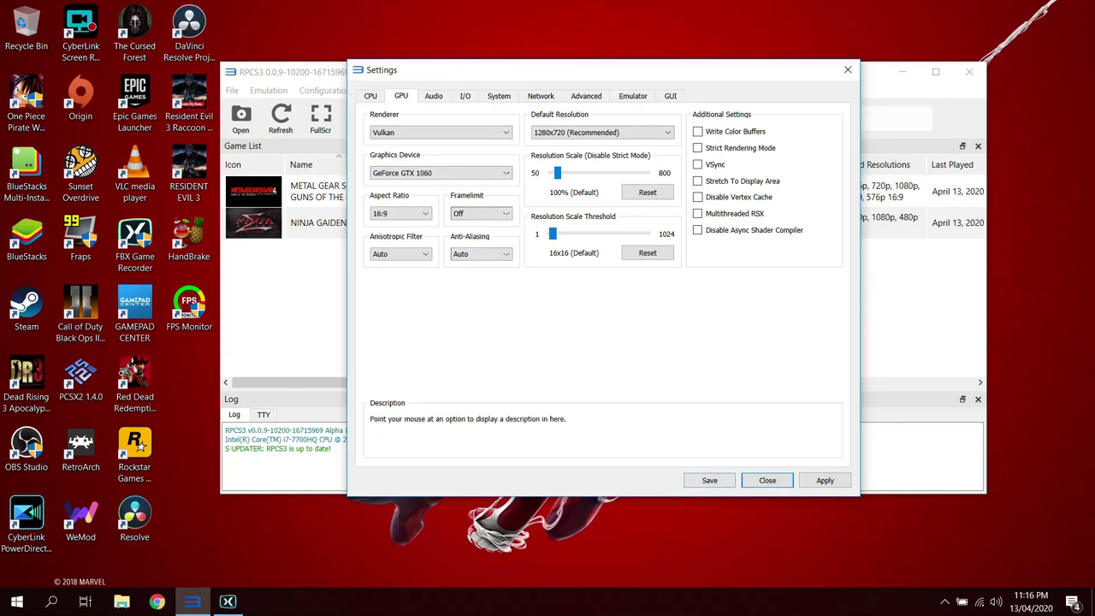
pyautogui.click(768, 480)
# Start NINJA GAIDEN Σ from the game list and accept its autosave notice
pyautogui.click(322, 223)
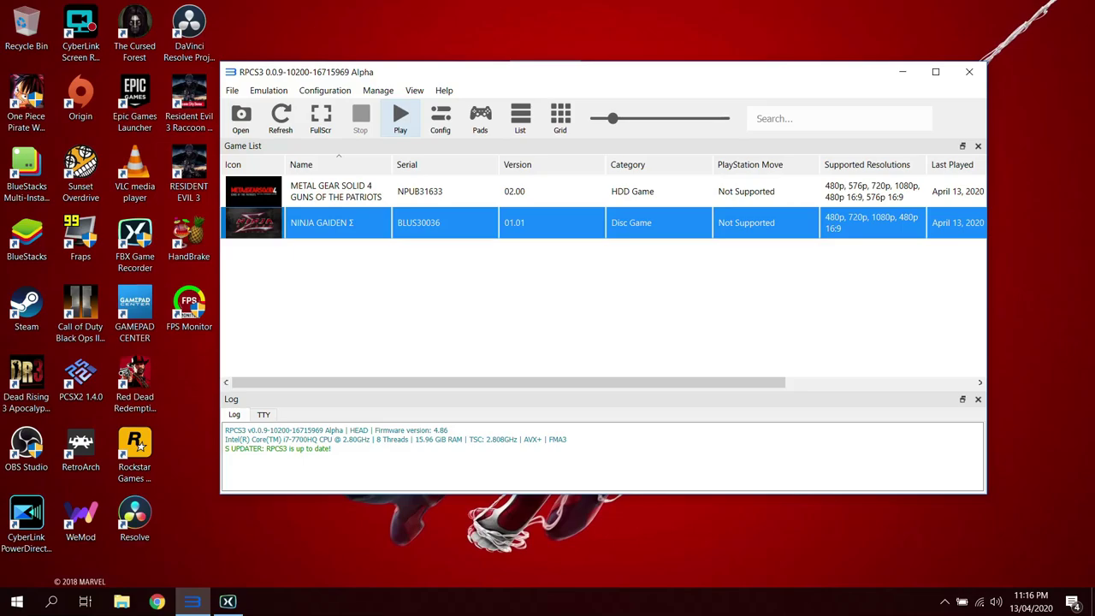
pyautogui.click(400, 118)
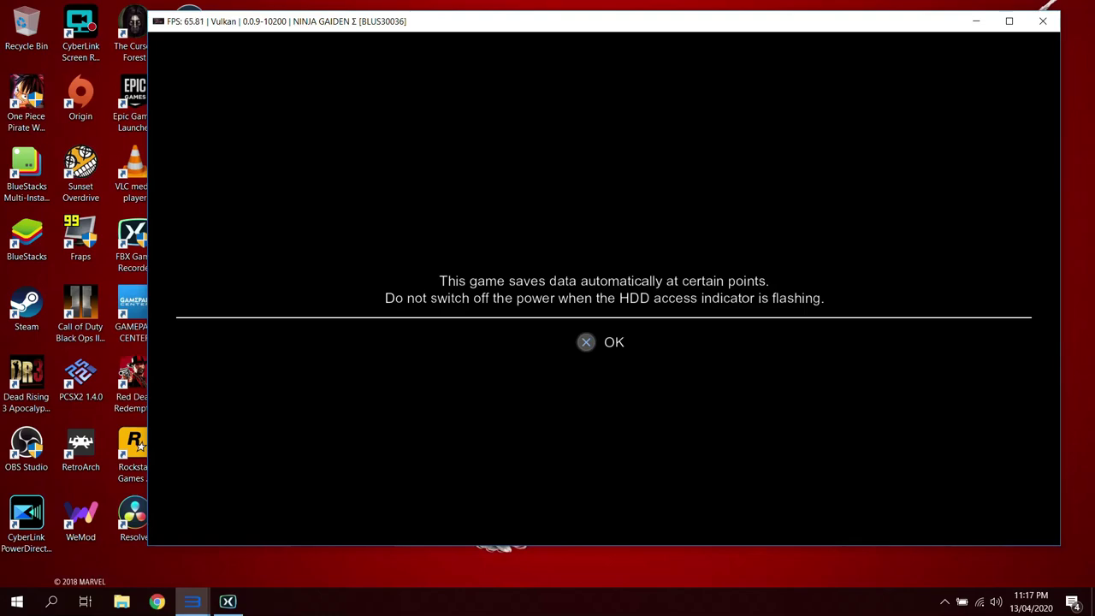
pyautogui.press('x')
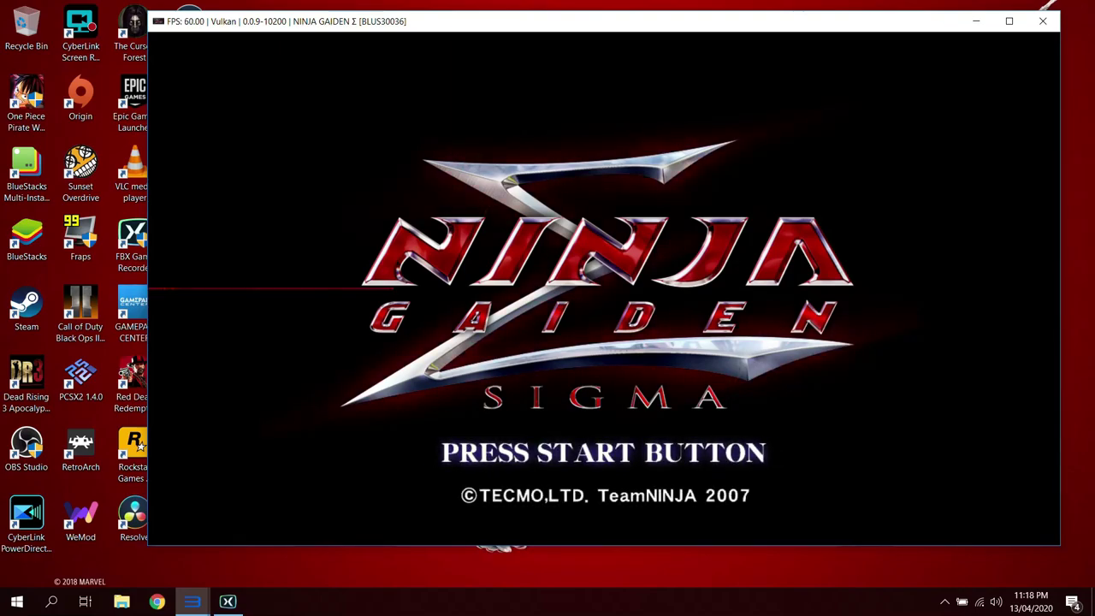
# Go past the title screen, start a New Game from the main menu and proceed past the opening story text
pyautogui.press('Return')
pyautogui.press('Down')
pyautogui.press('Up')
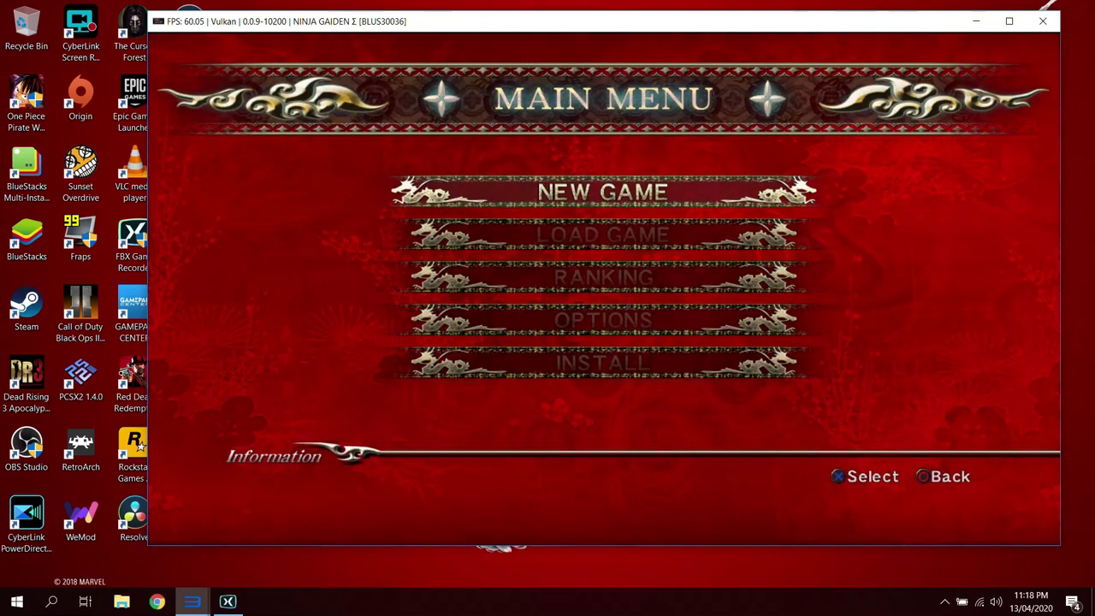
pyautogui.press('Return')
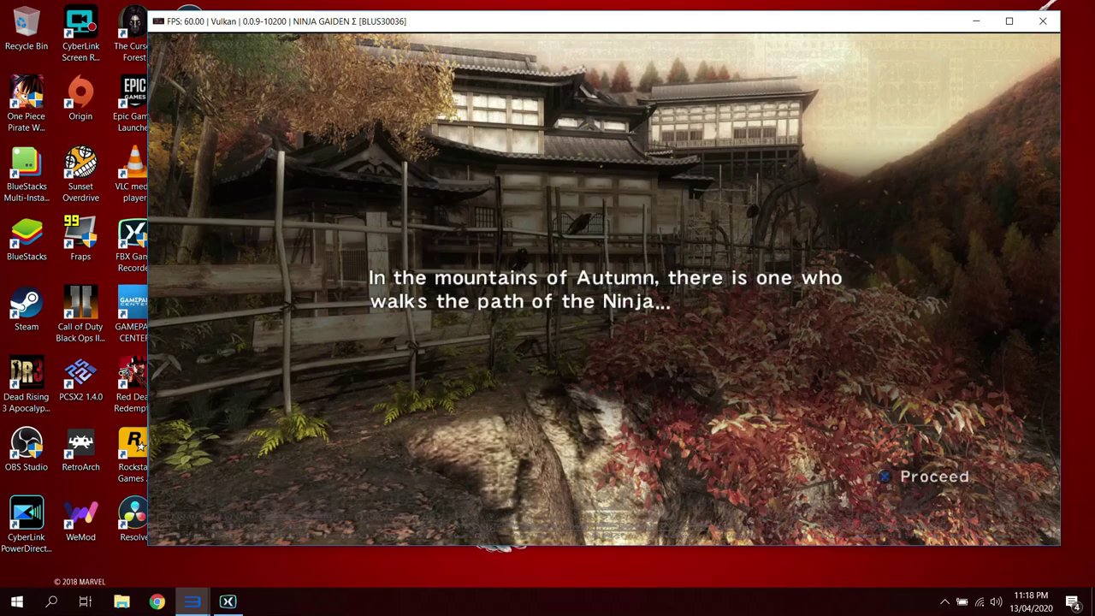
pyautogui.press('x')
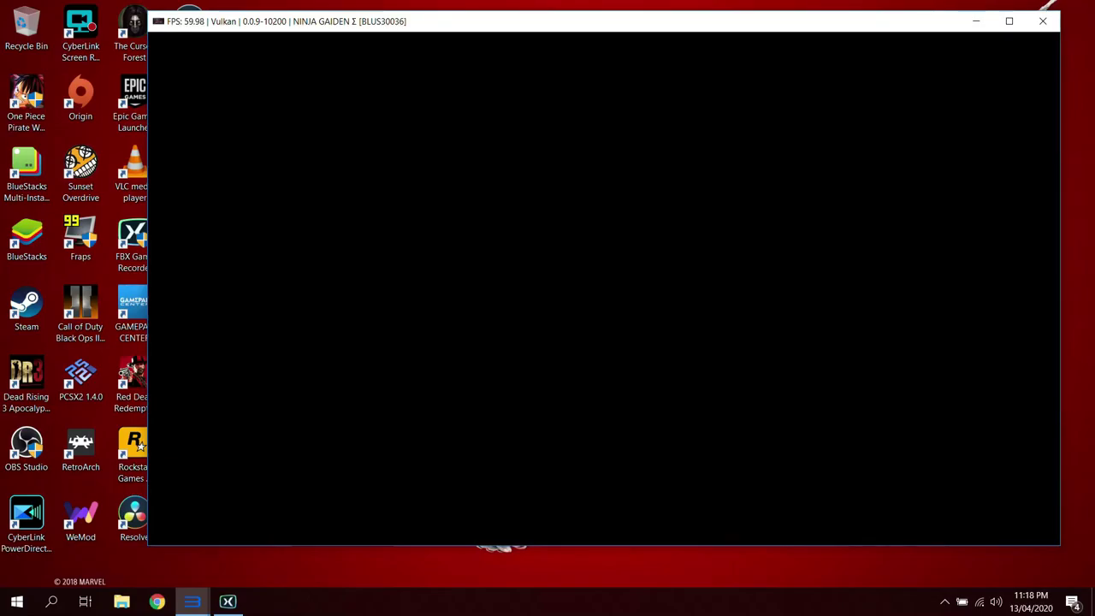